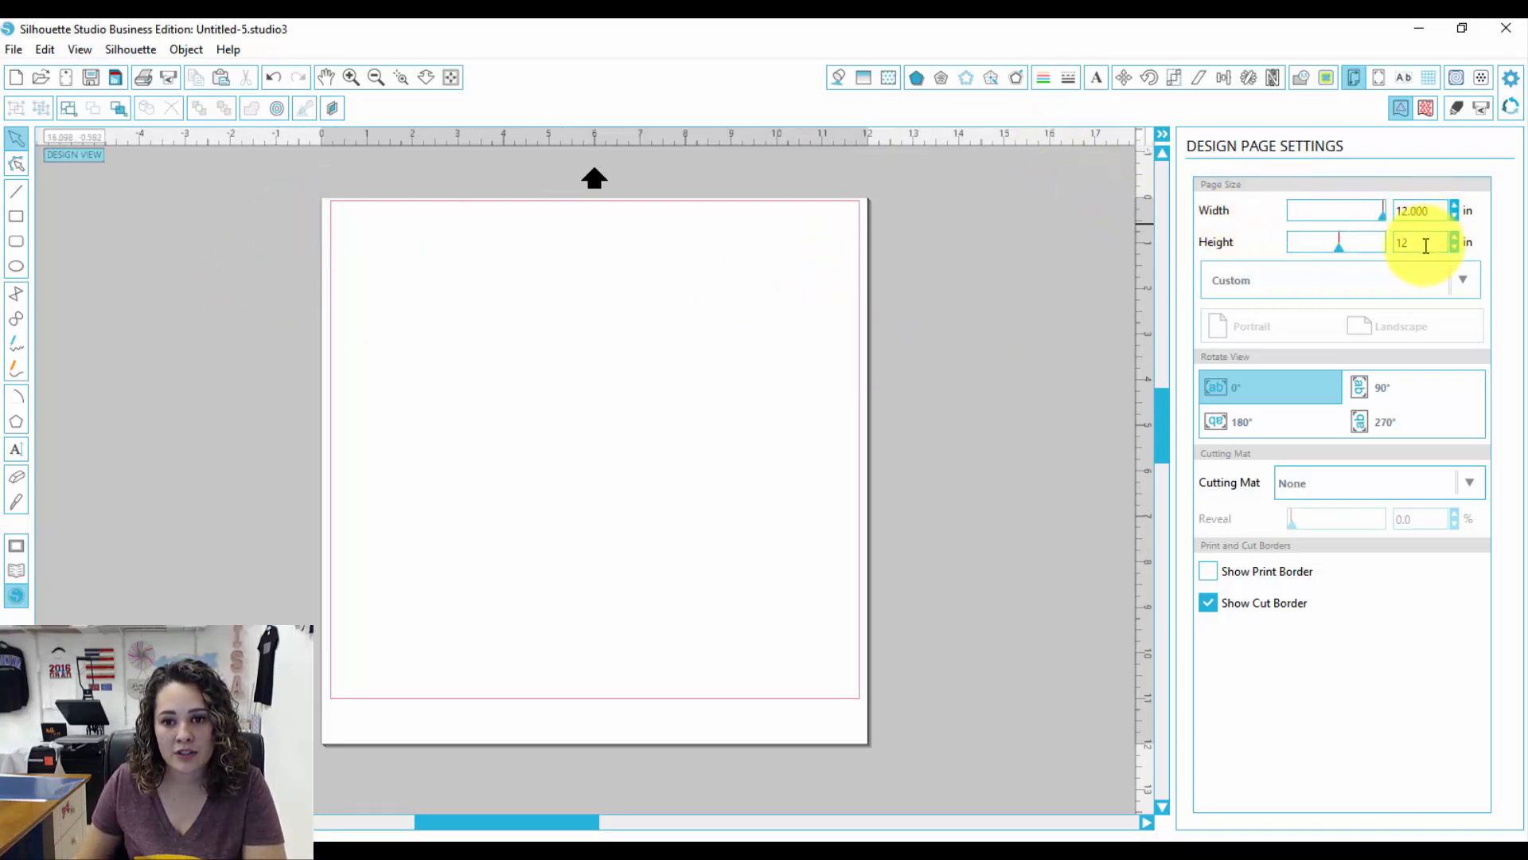
Step: Set the design page height to 30 inches
click(1423, 244)
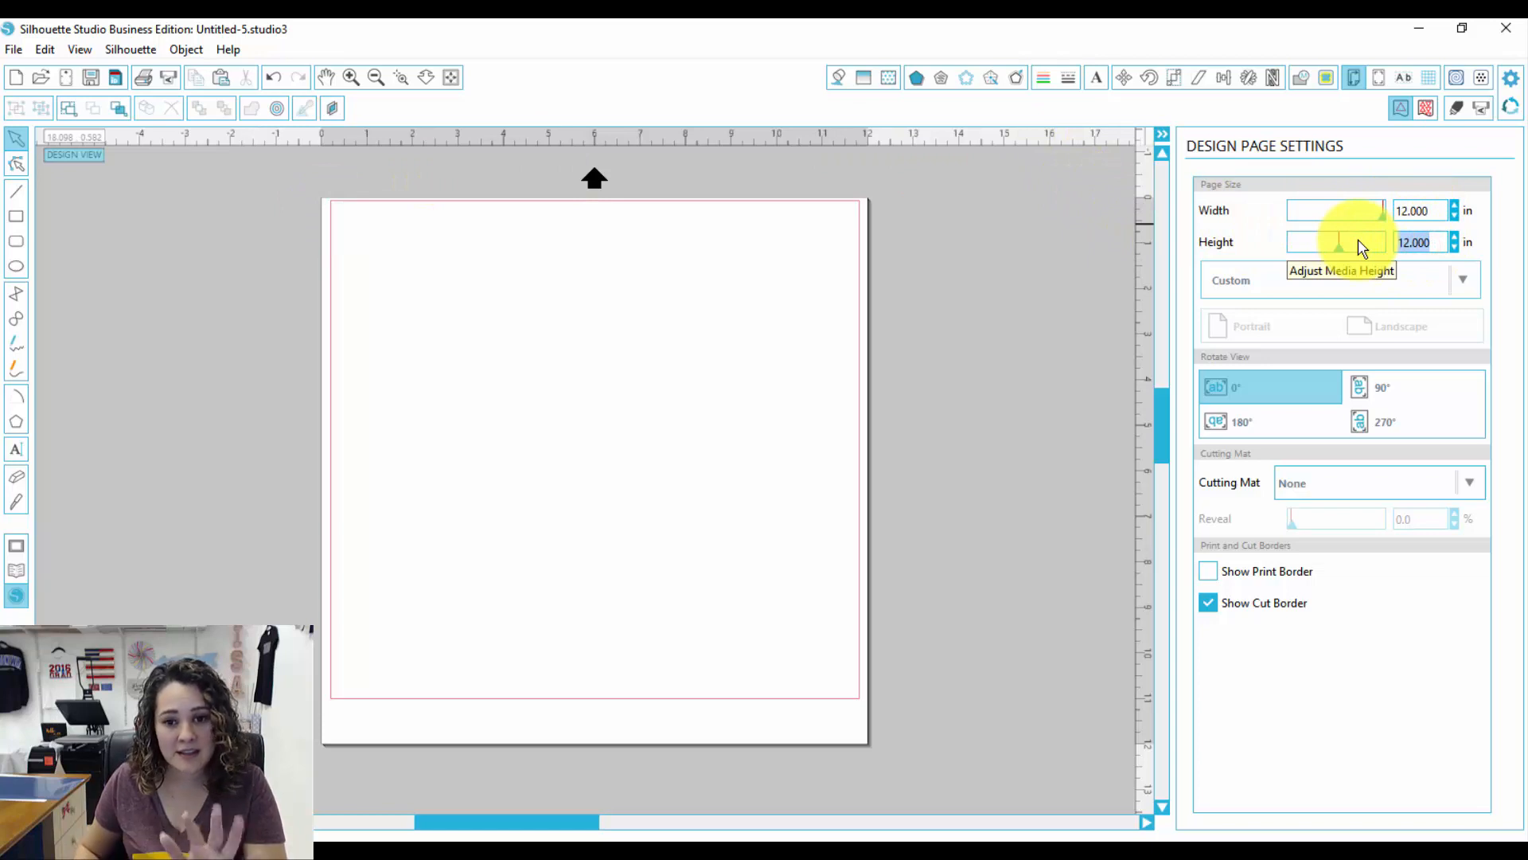
key(Return)
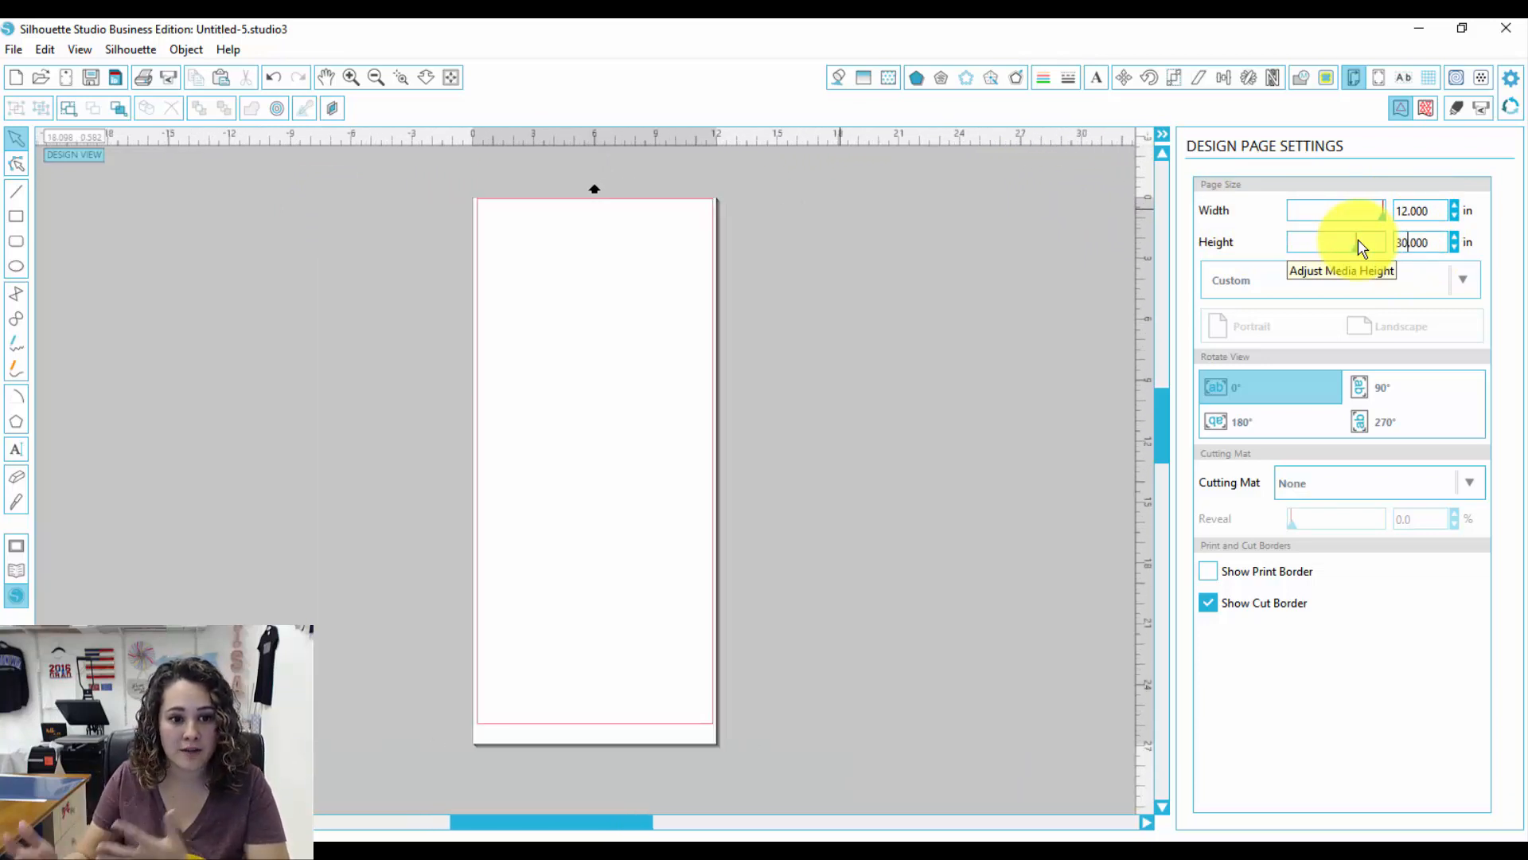
Step: Add the text CARACCIO to the page and set its font to Copperplate Gothic Bold
click(15, 448)
click(585, 394)
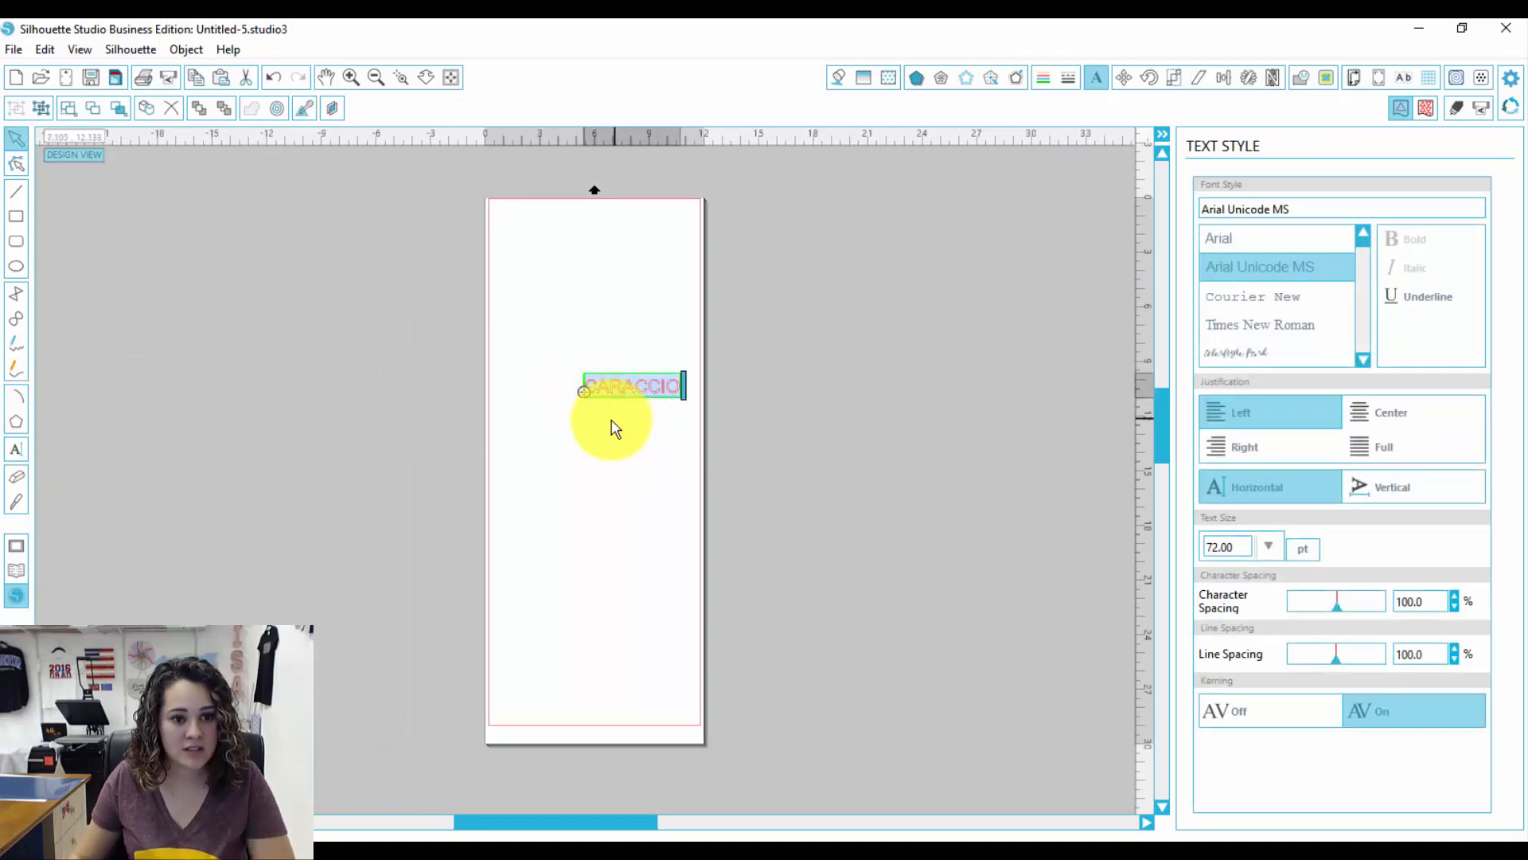
drag(665, 383, 478, 384)
click(1335, 209)
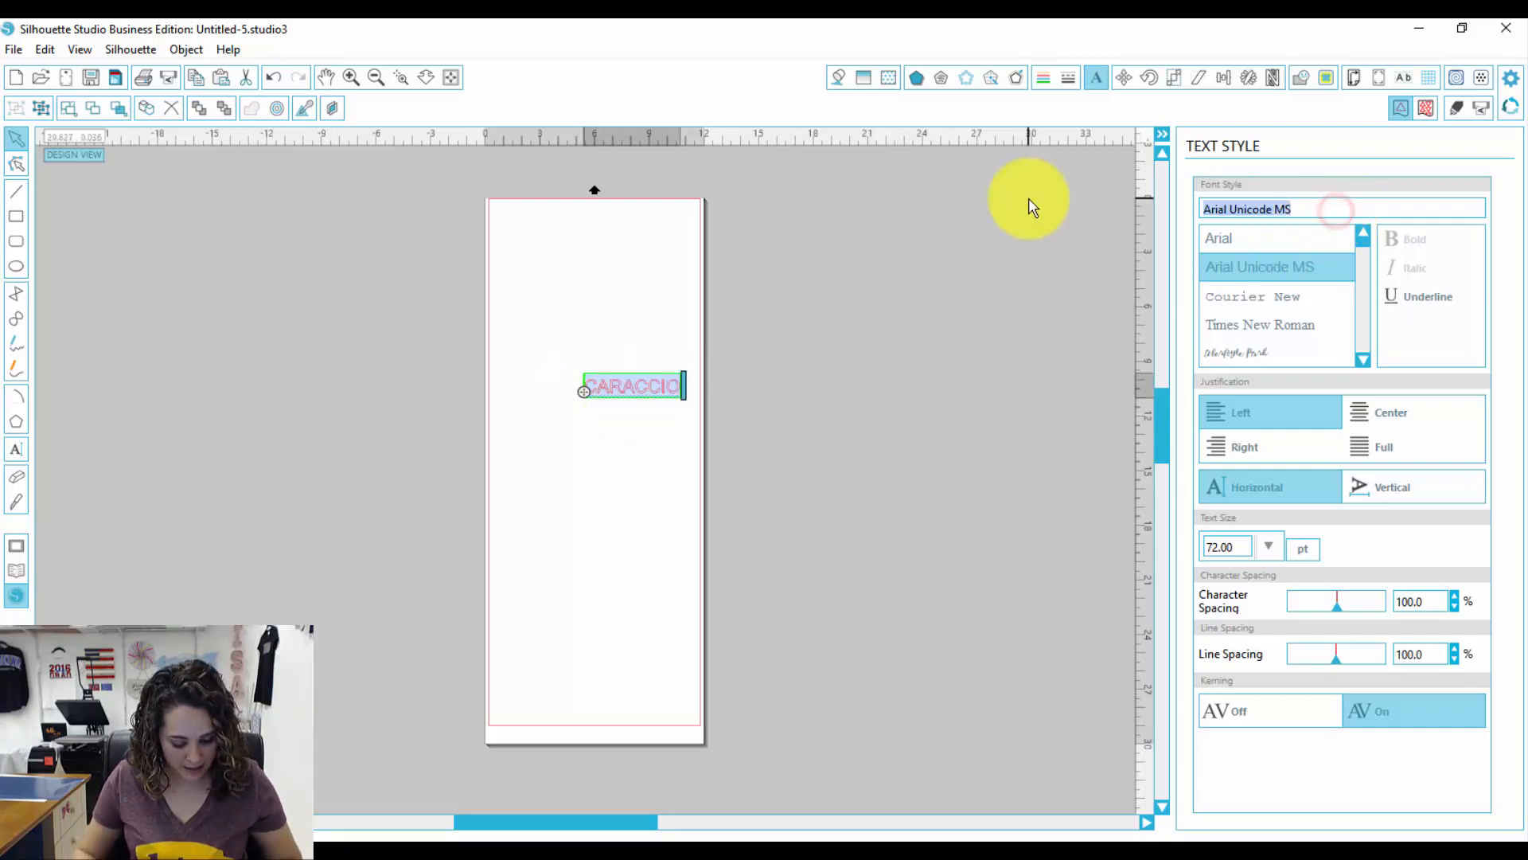
text(COPPerplate Gothic Bold)
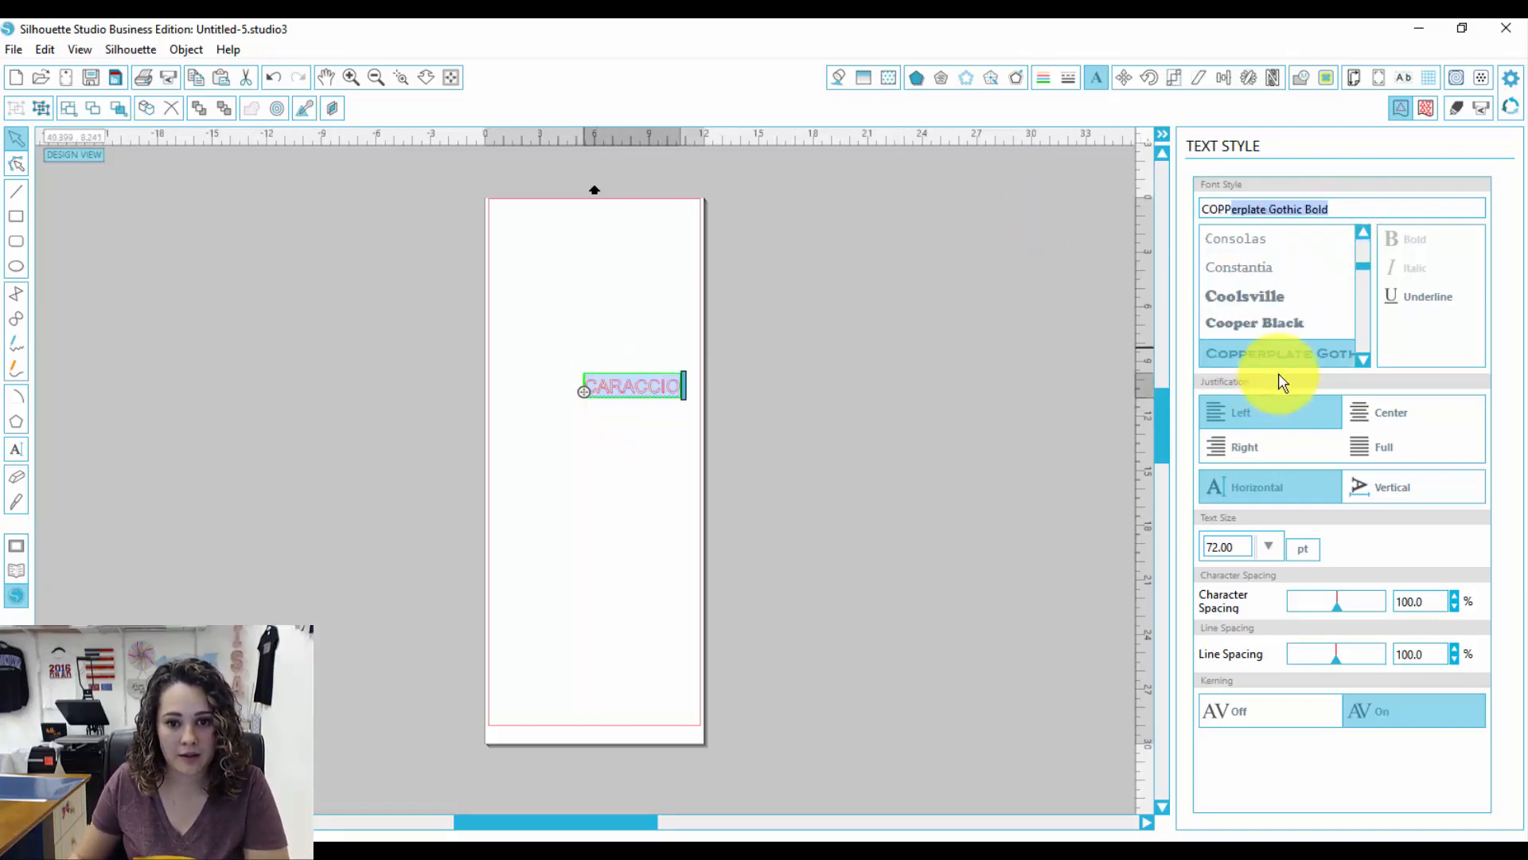
click(1278, 352)
Step: Move the CARACCIO text up near the top of the page
click(568, 527)
drag(633, 398, 578, 282)
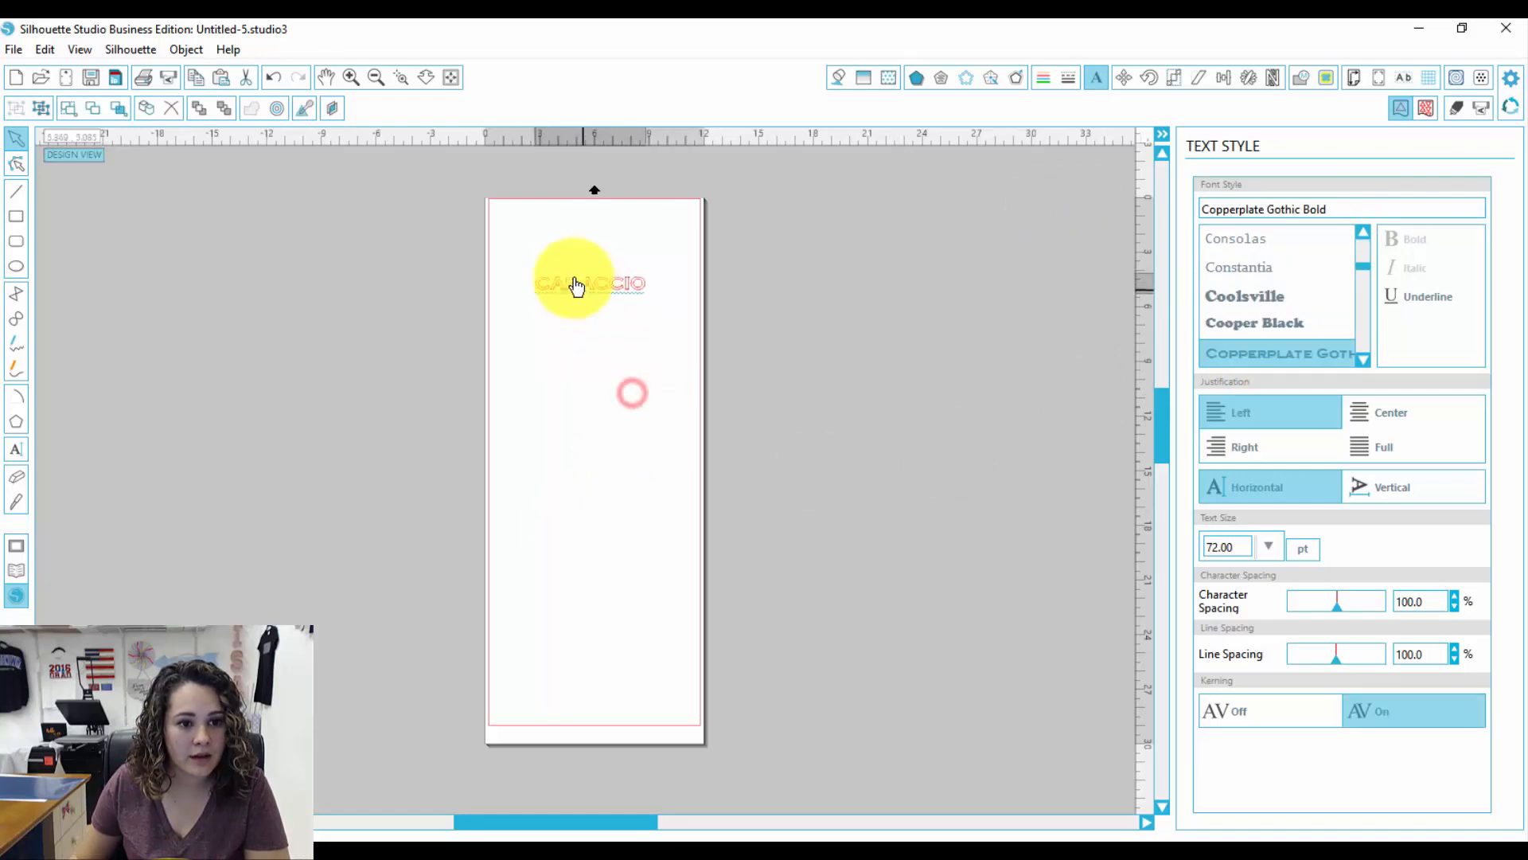
click(562, 351)
click(401, 78)
drag(444, 164, 699, 331)
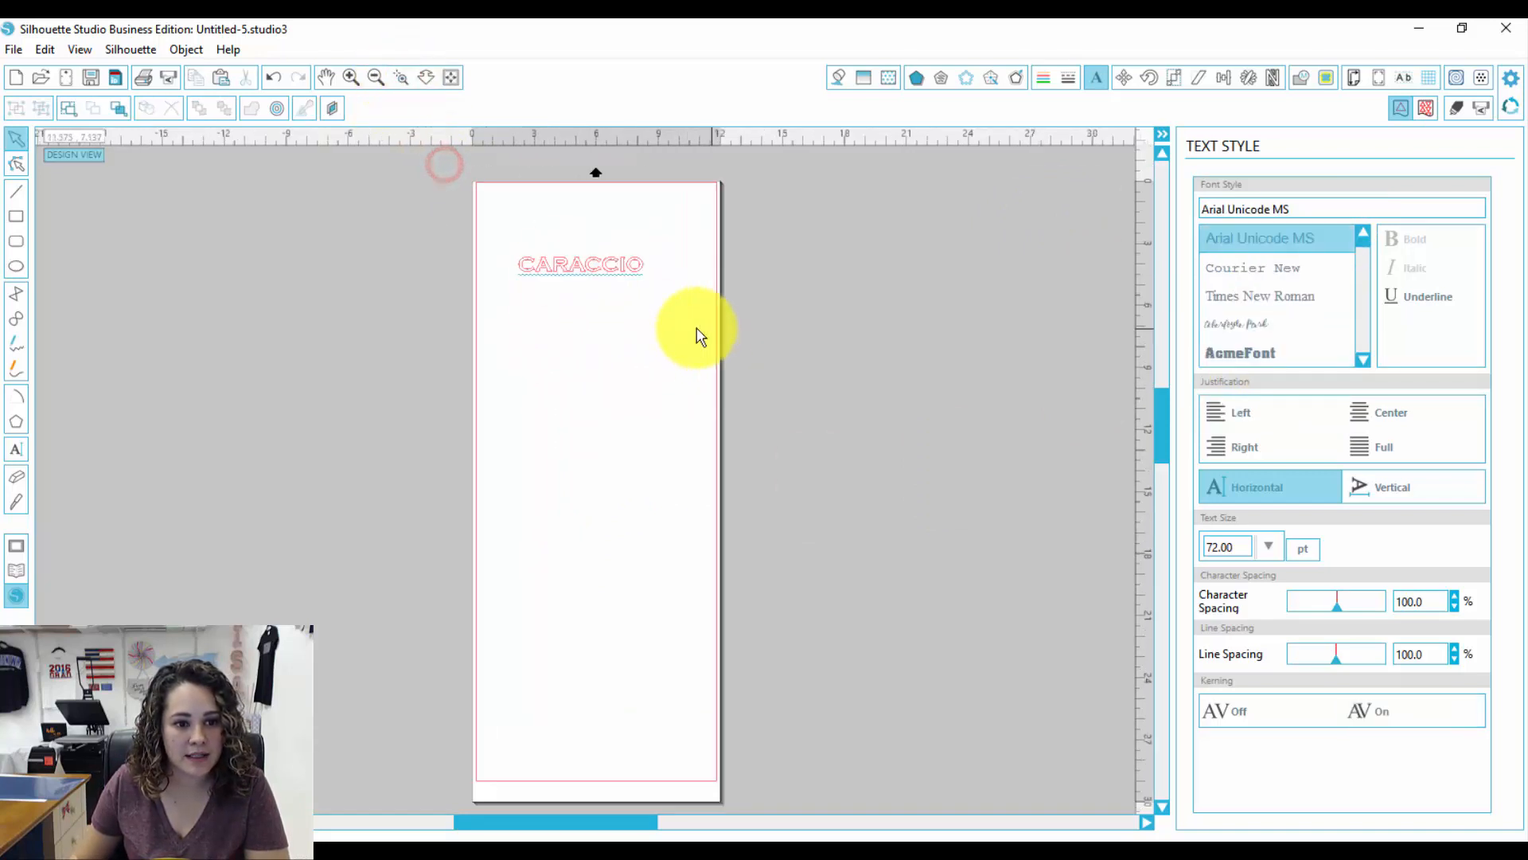
click(609, 543)
drag(612, 452, 607, 433)
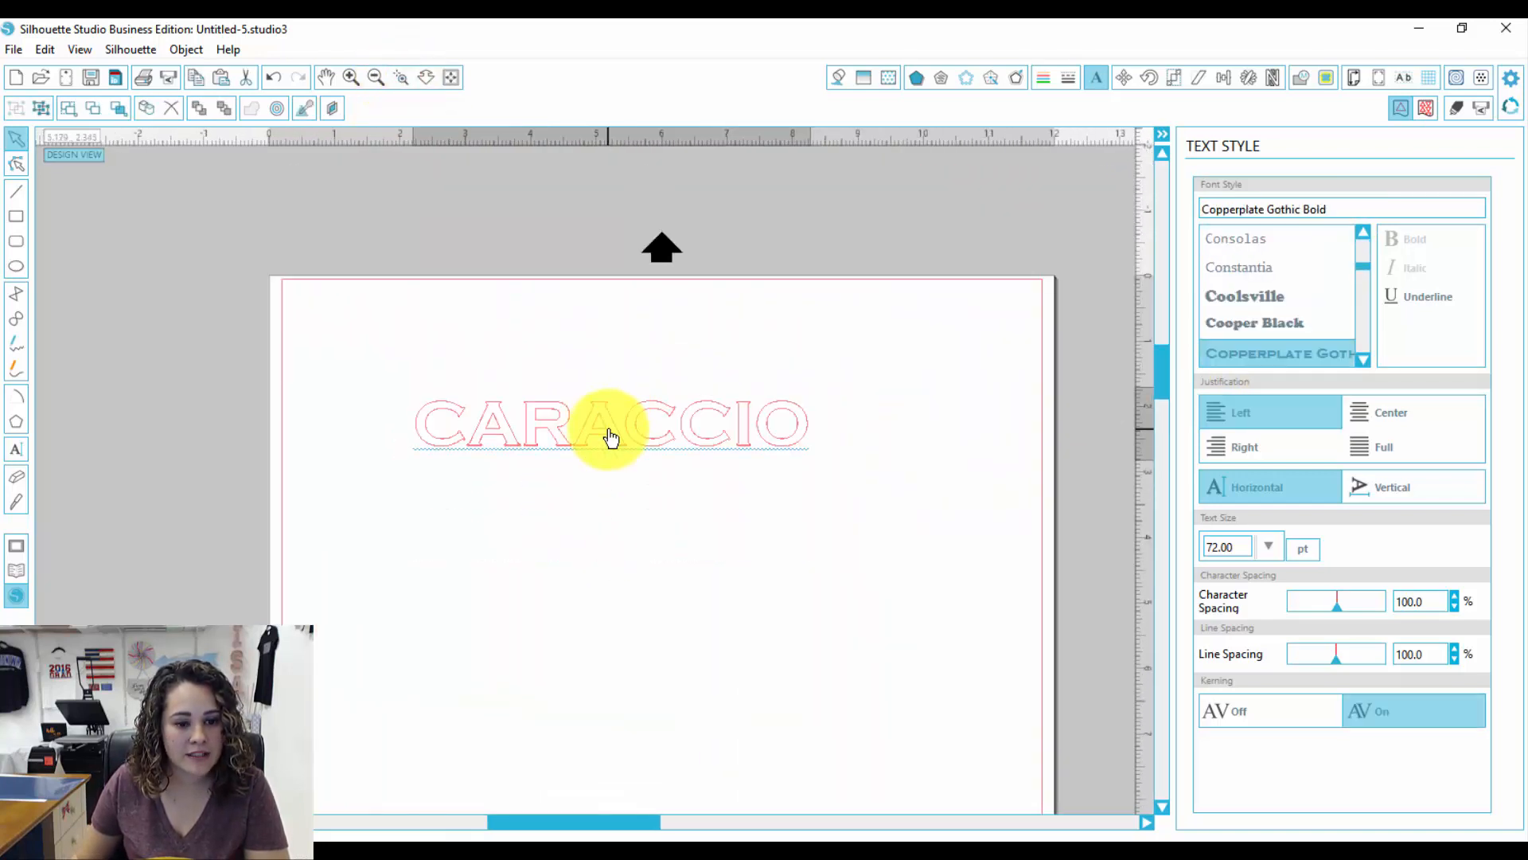
Step: Select all the text's characters and widen its character spacing to about 122.8%
click(625, 607)
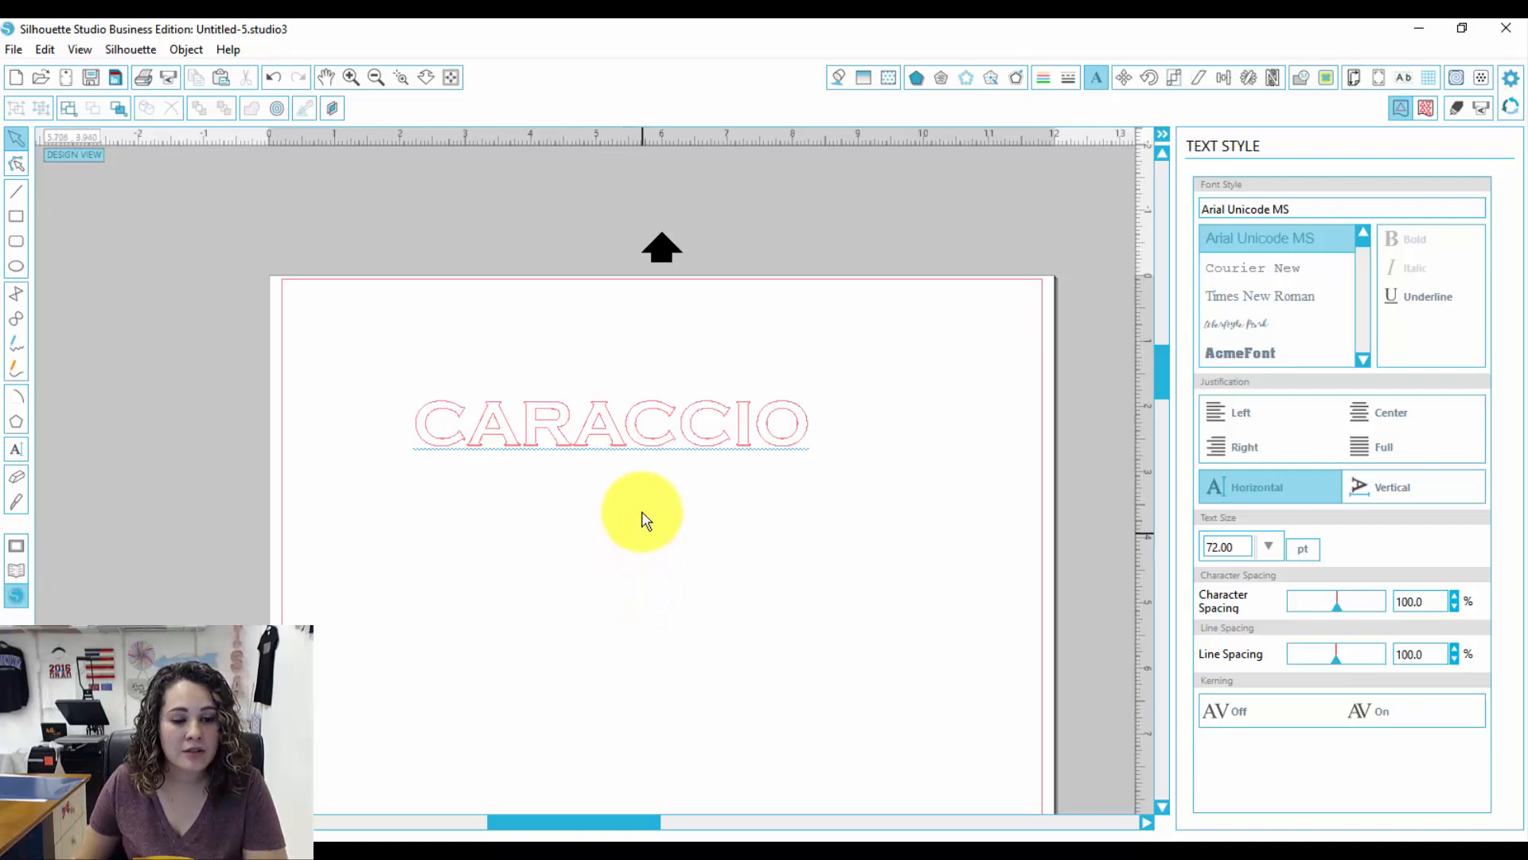
click(647, 431)
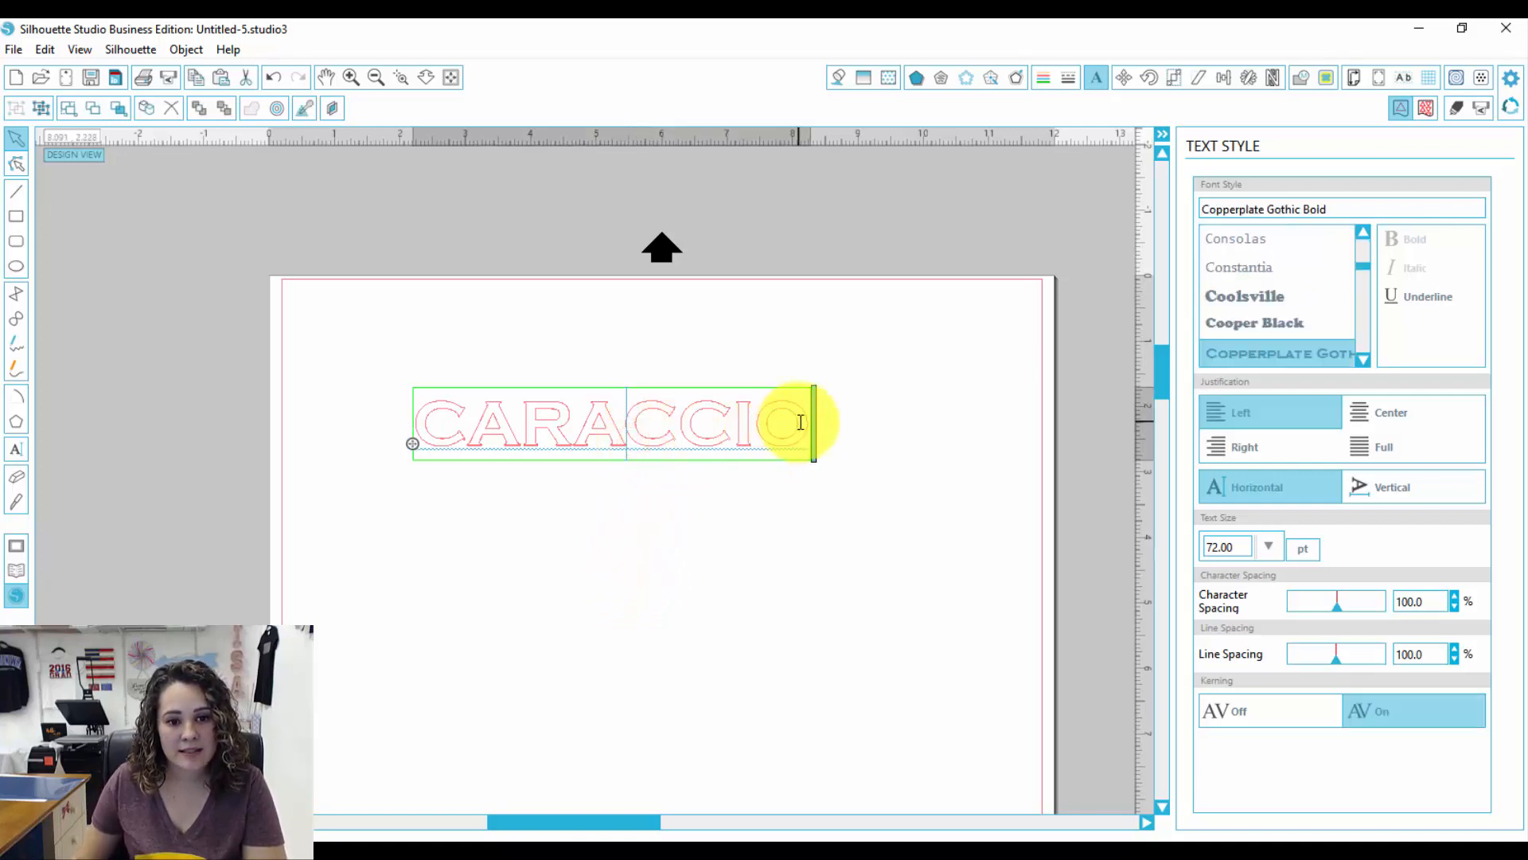
drag(801, 412, 411, 420)
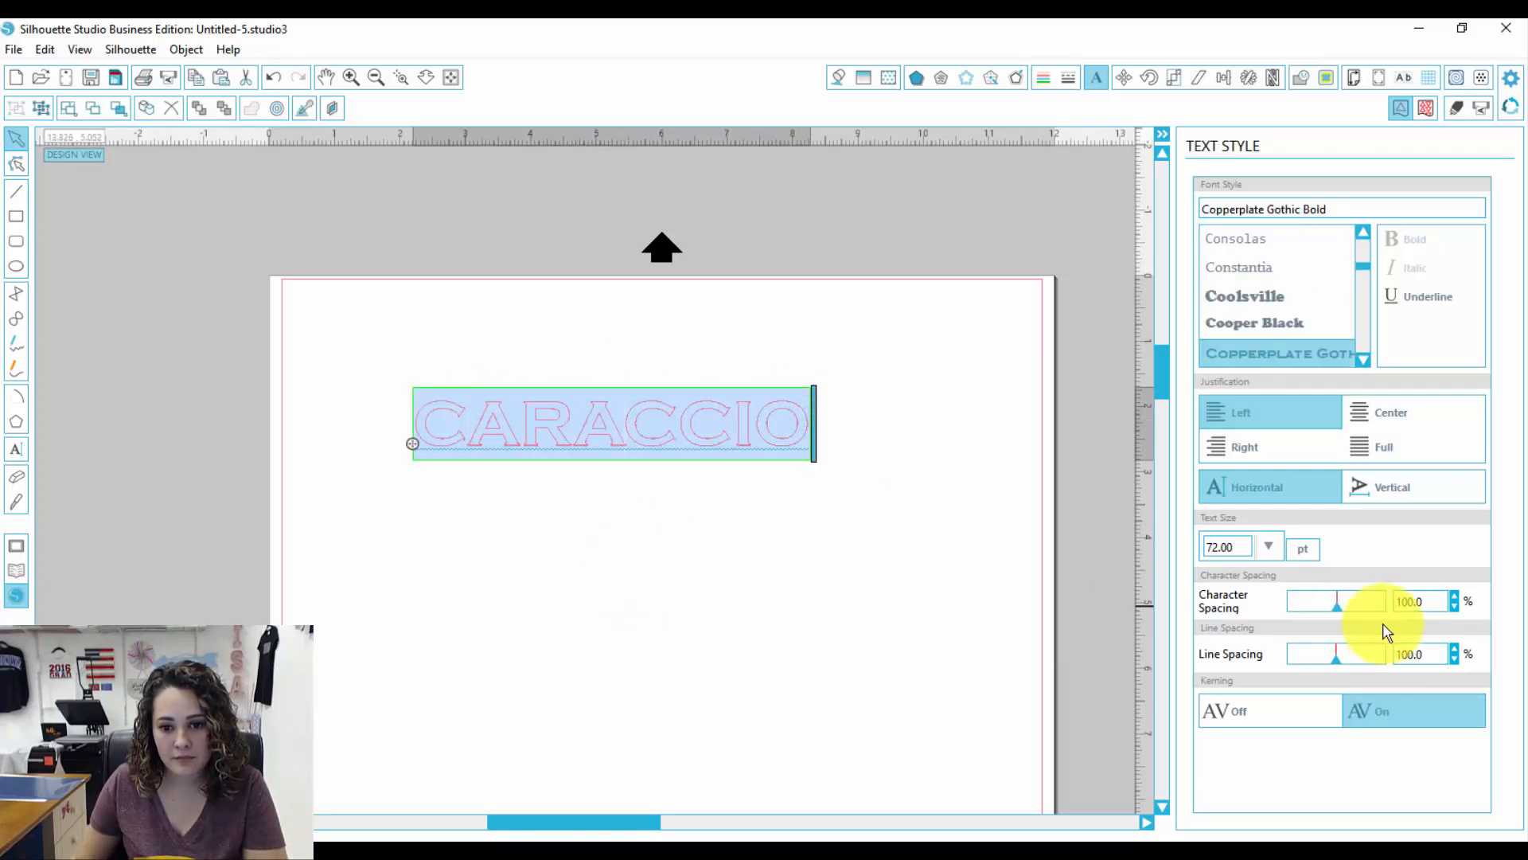
drag(1338, 608, 1351, 611)
click(859, 590)
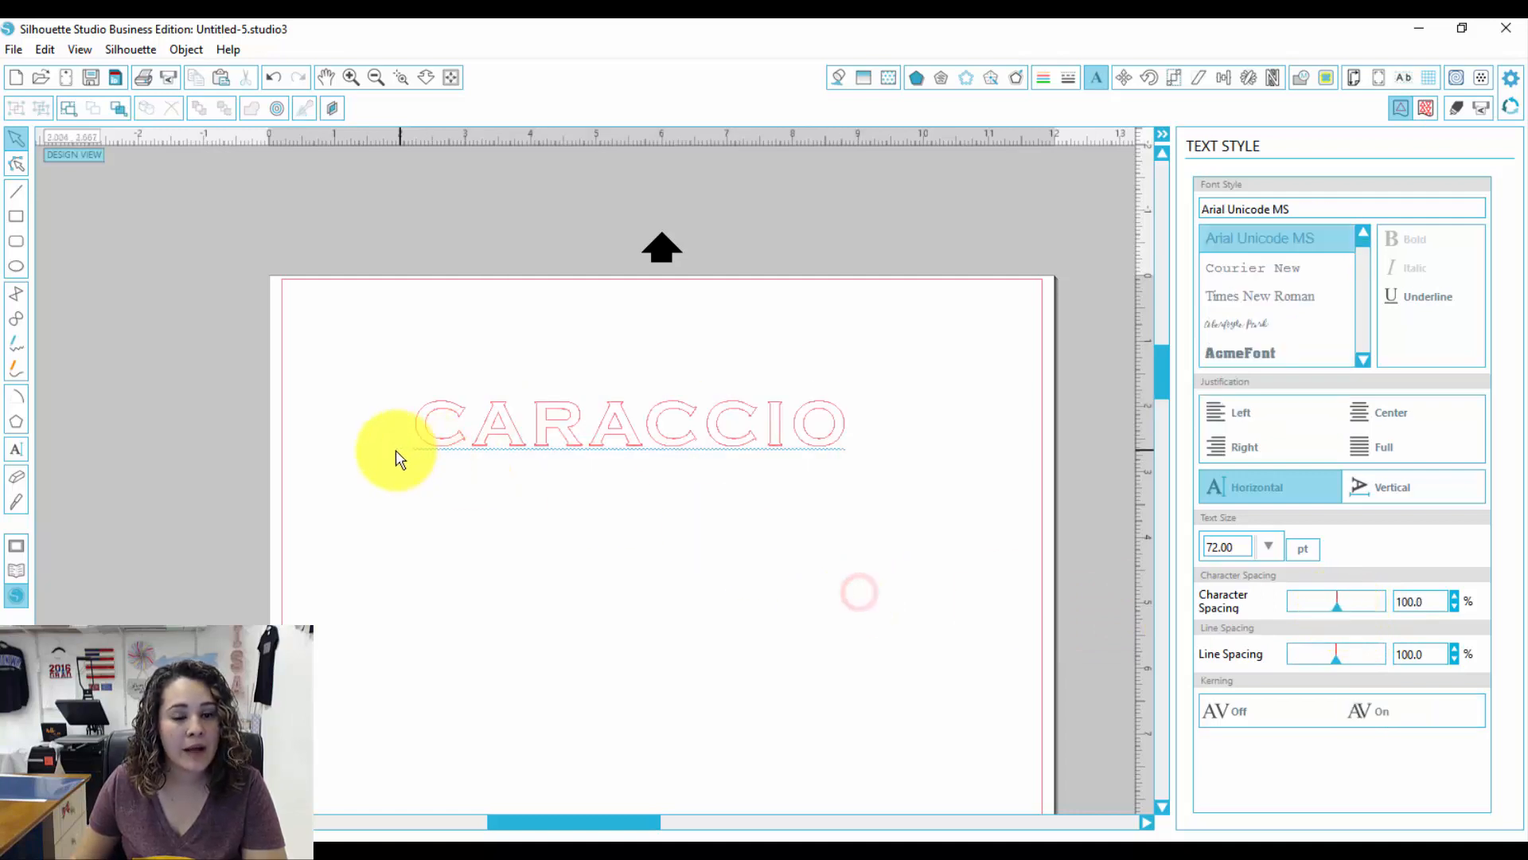
Step: Draw a wide ellipse below the text and attach the text to run along the ellipse's upper curve
click(16, 266)
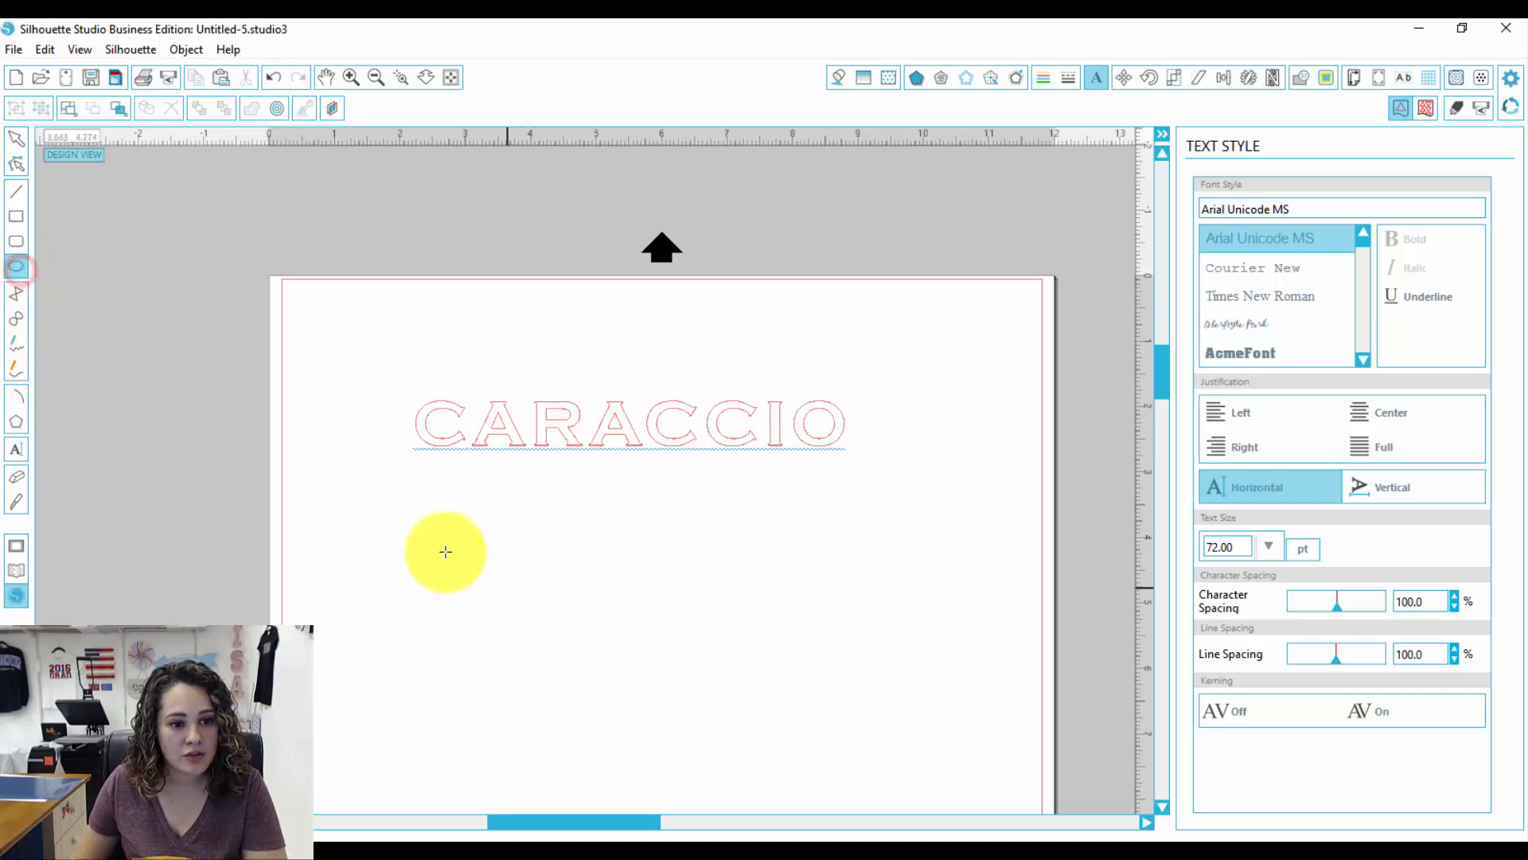
drag(392, 486, 956, 609)
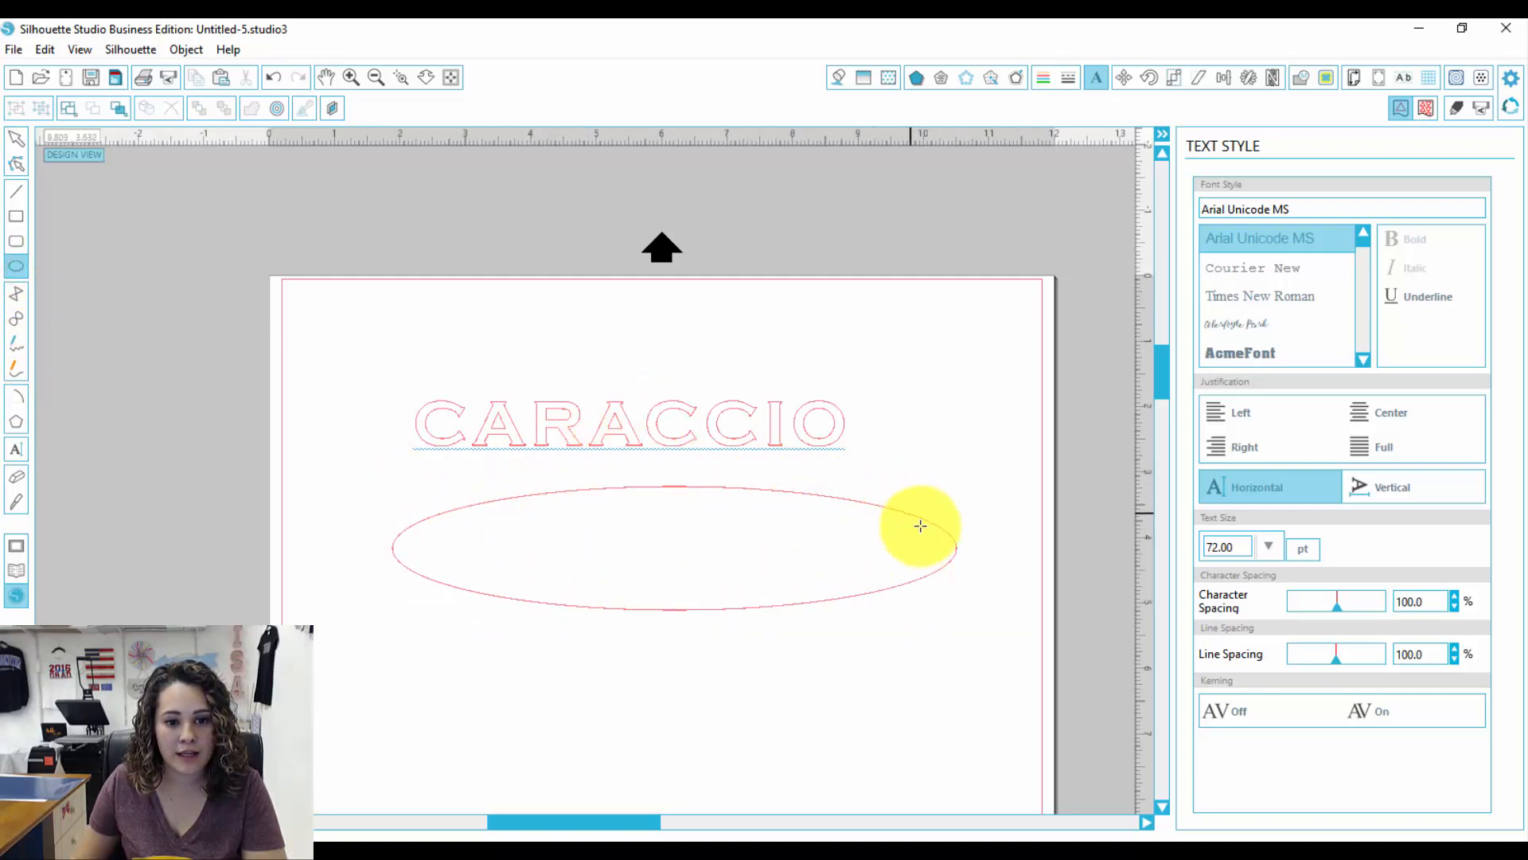
click(16, 138)
click(614, 437)
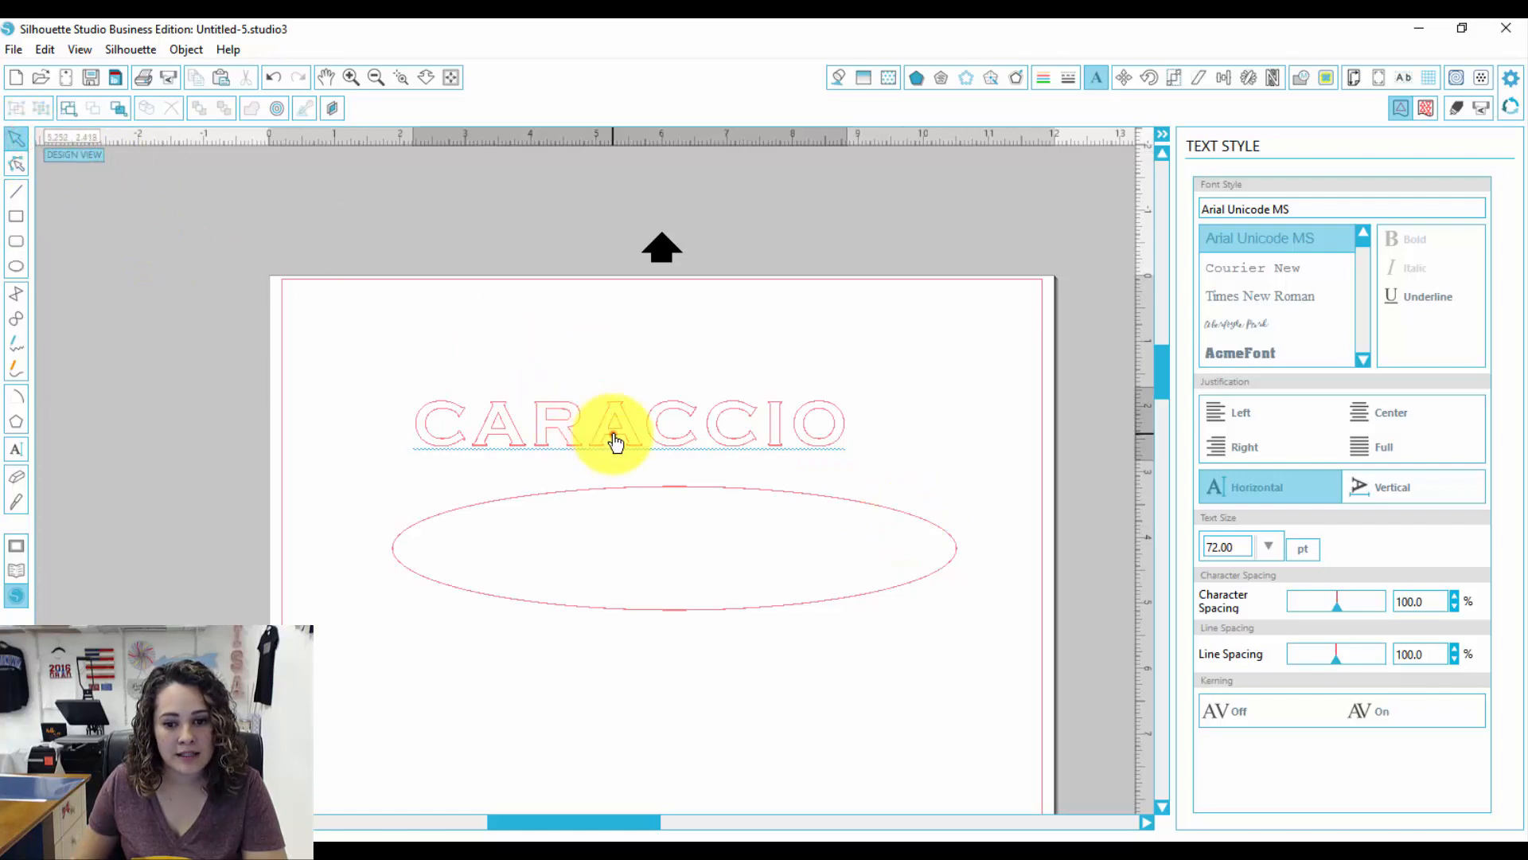
double_click(614, 437)
drag(414, 447, 453, 509)
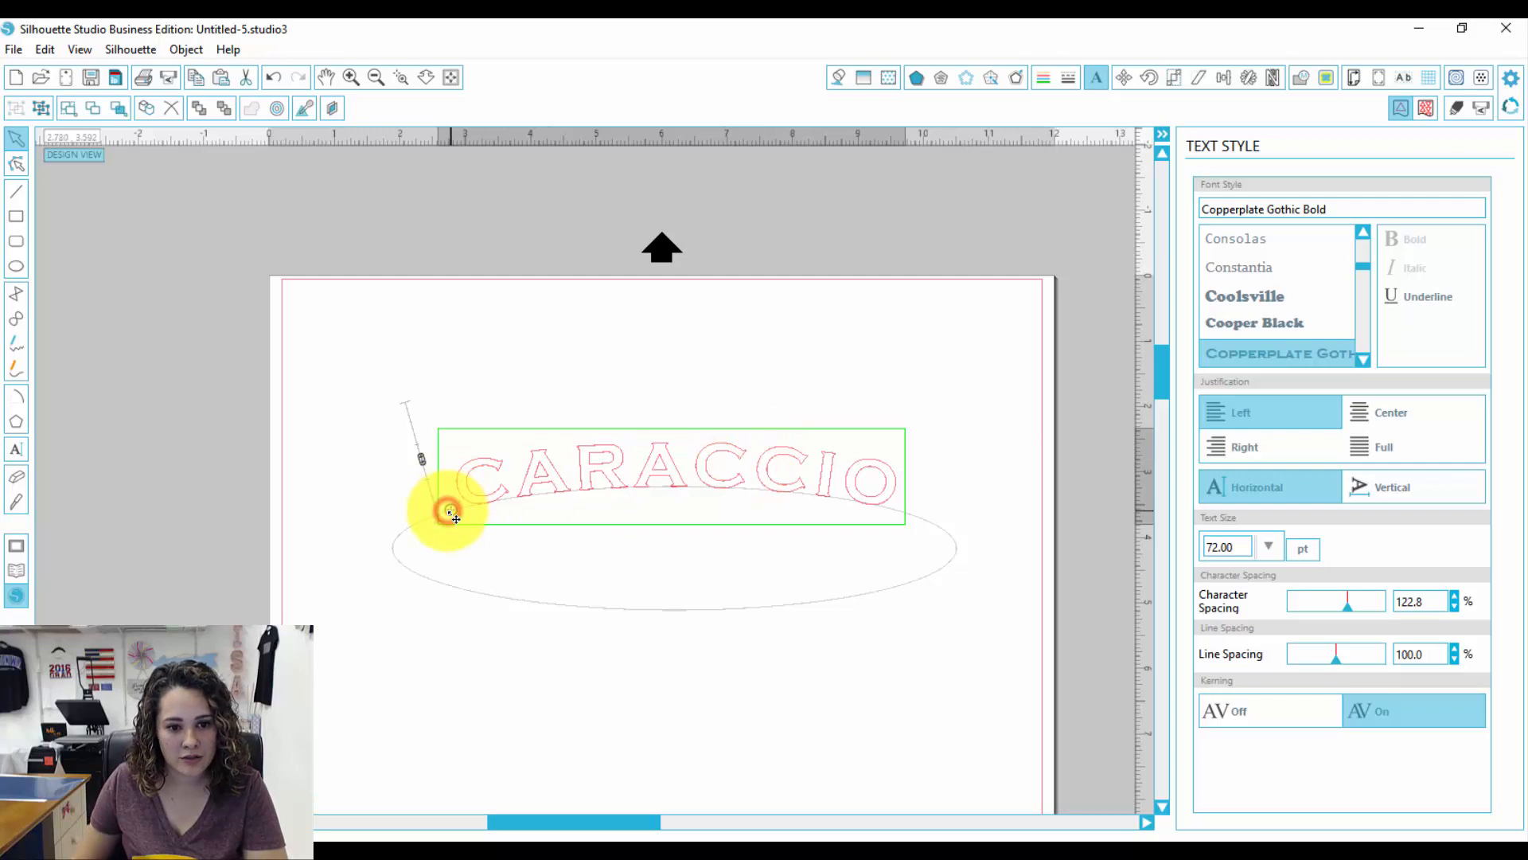
drag(455, 518, 465, 518)
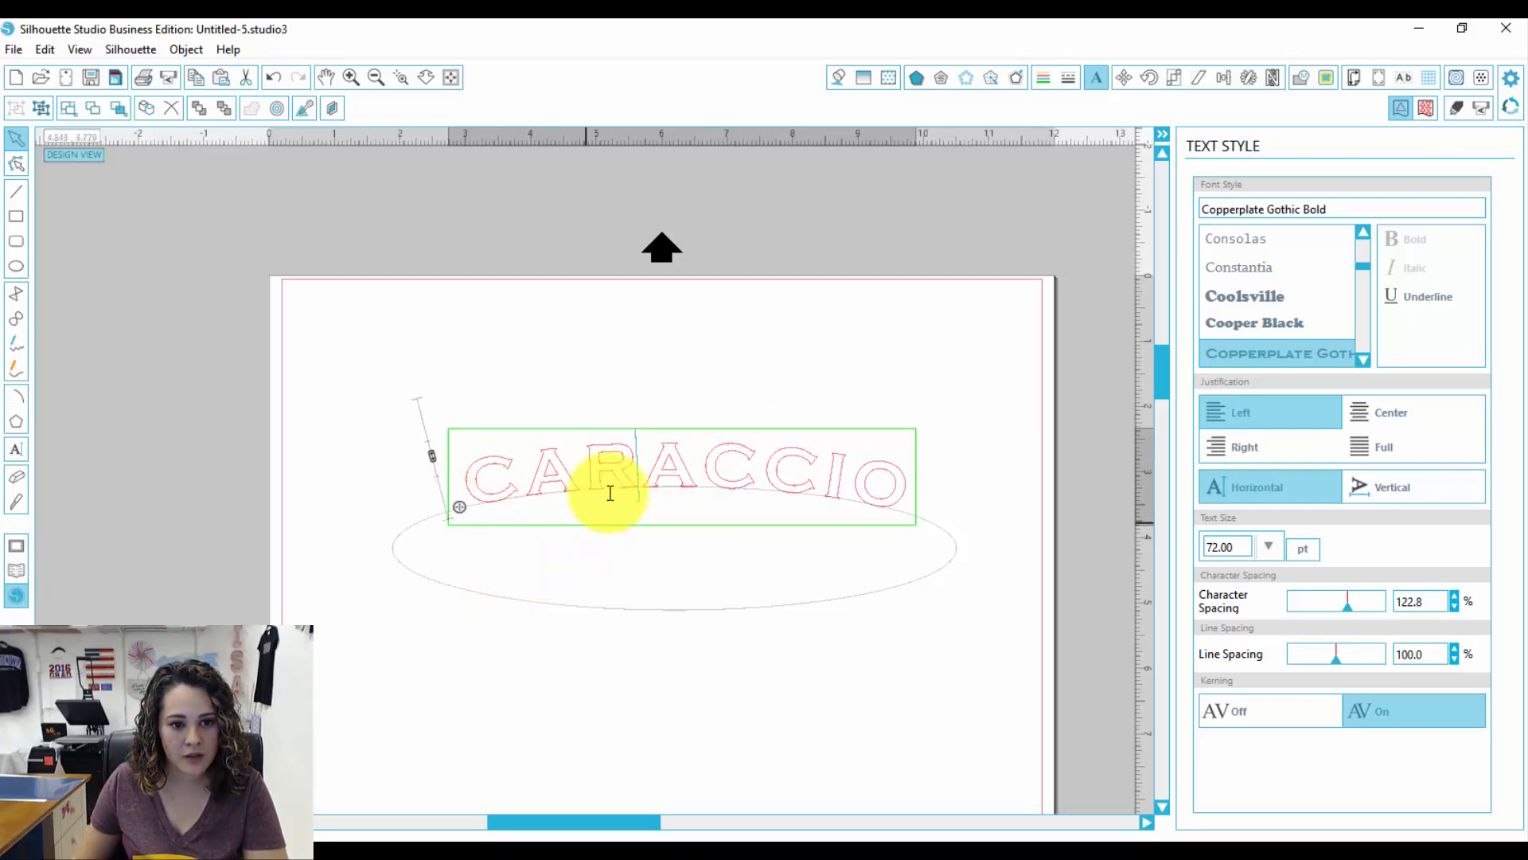
click(613, 360)
click(612, 471)
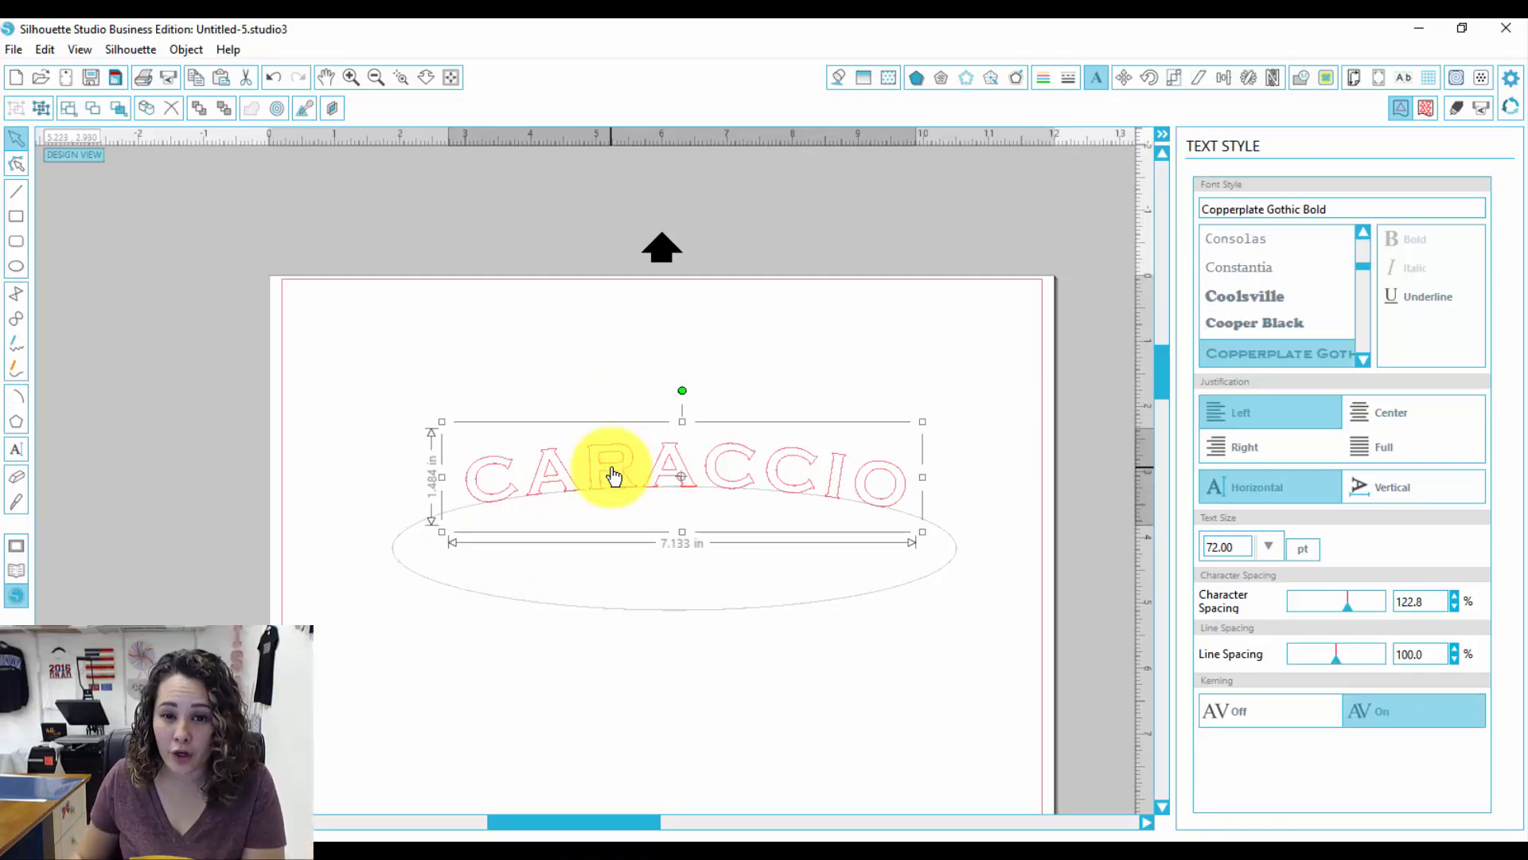
Step: Convert the curved text into paths
right_click(613, 475)
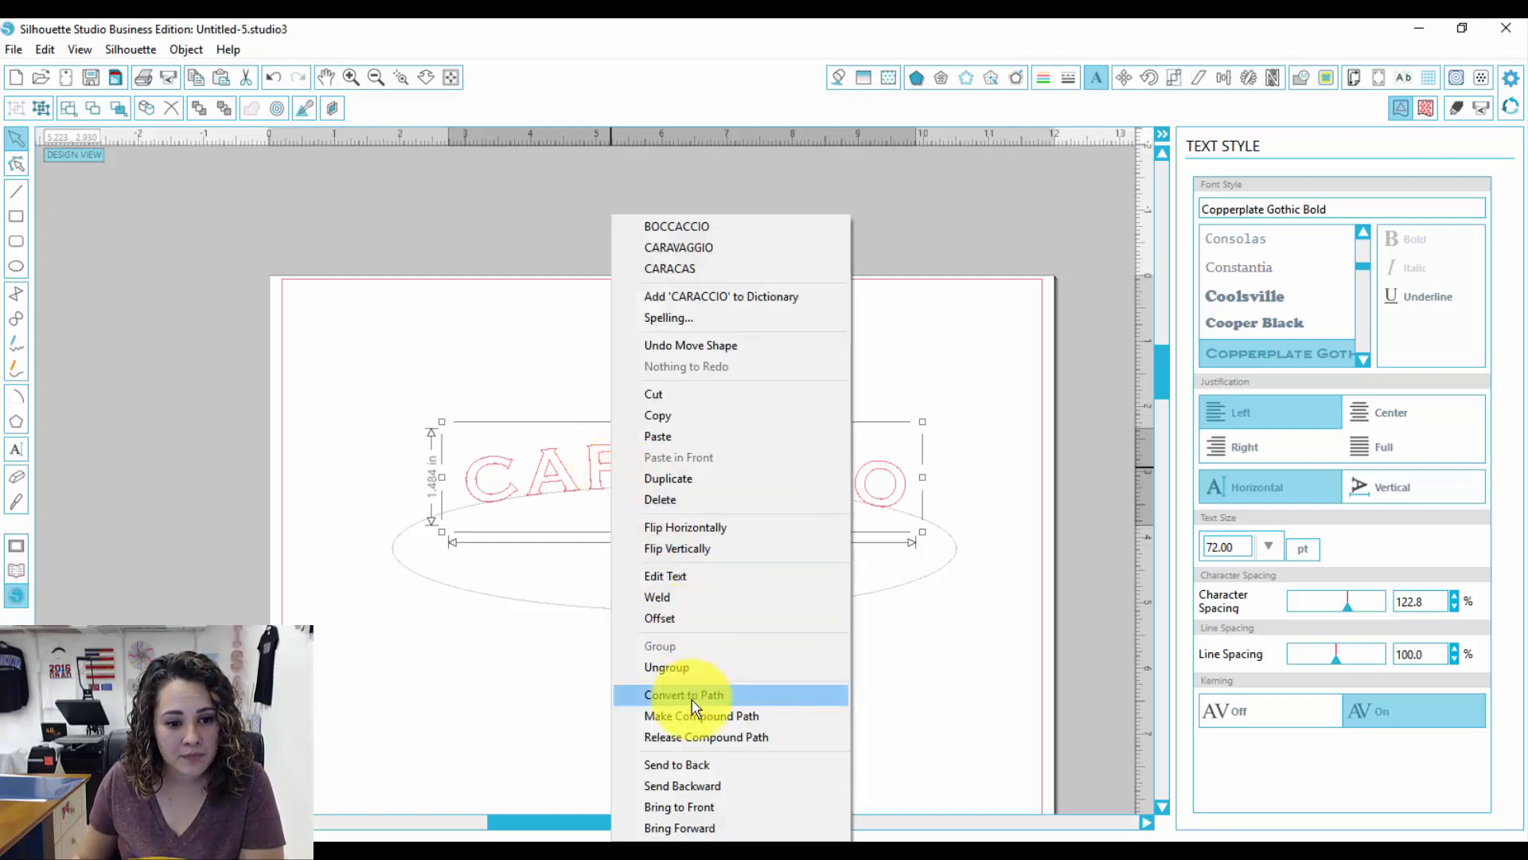
click(691, 715)
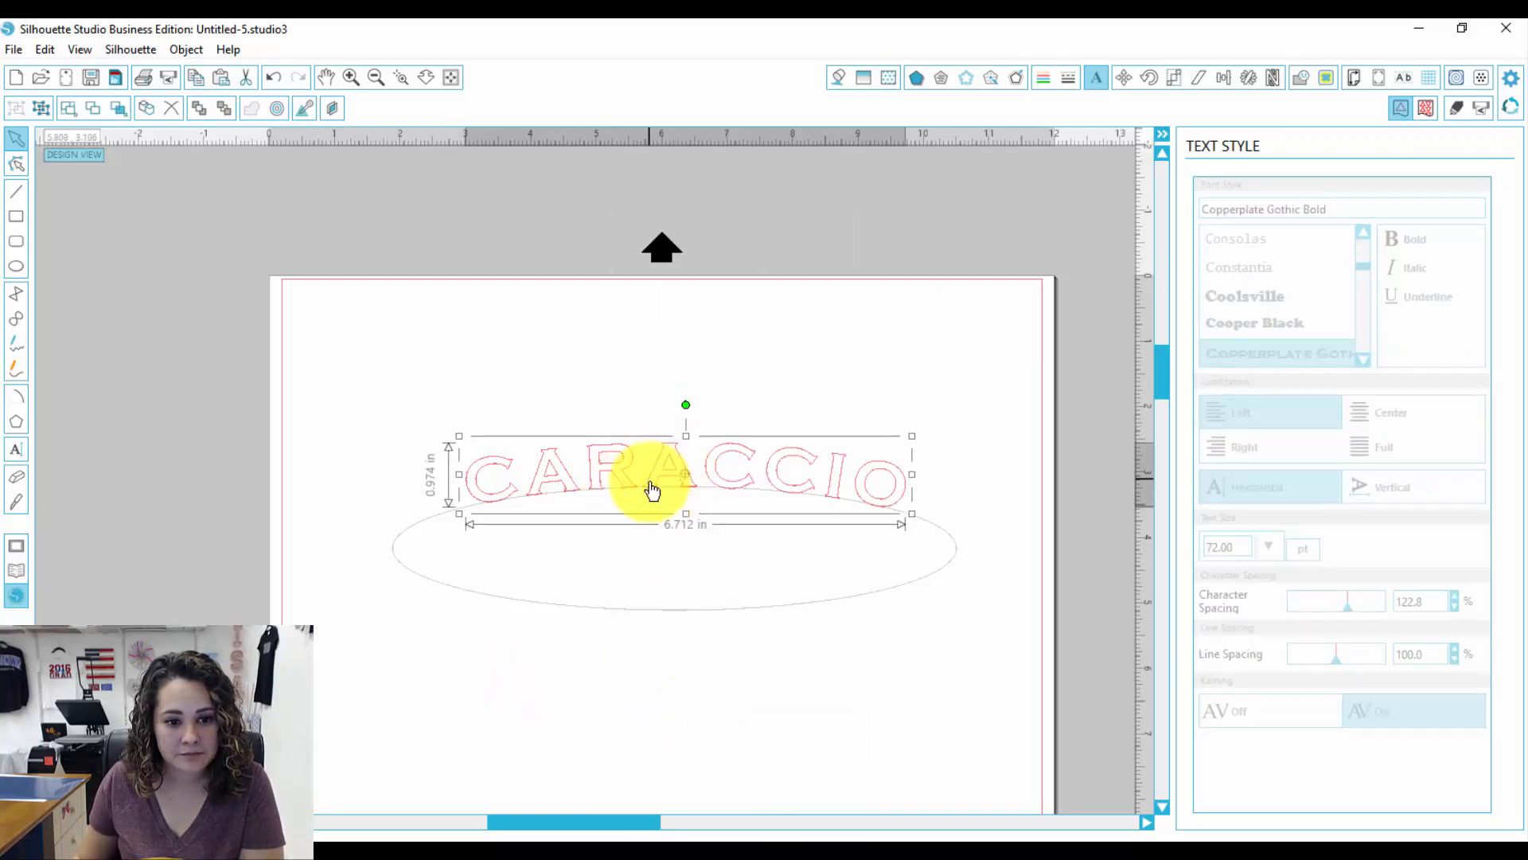
Step: Delete the ellipse and move the curved text slightly upward
click(659, 608)
key(Delete)
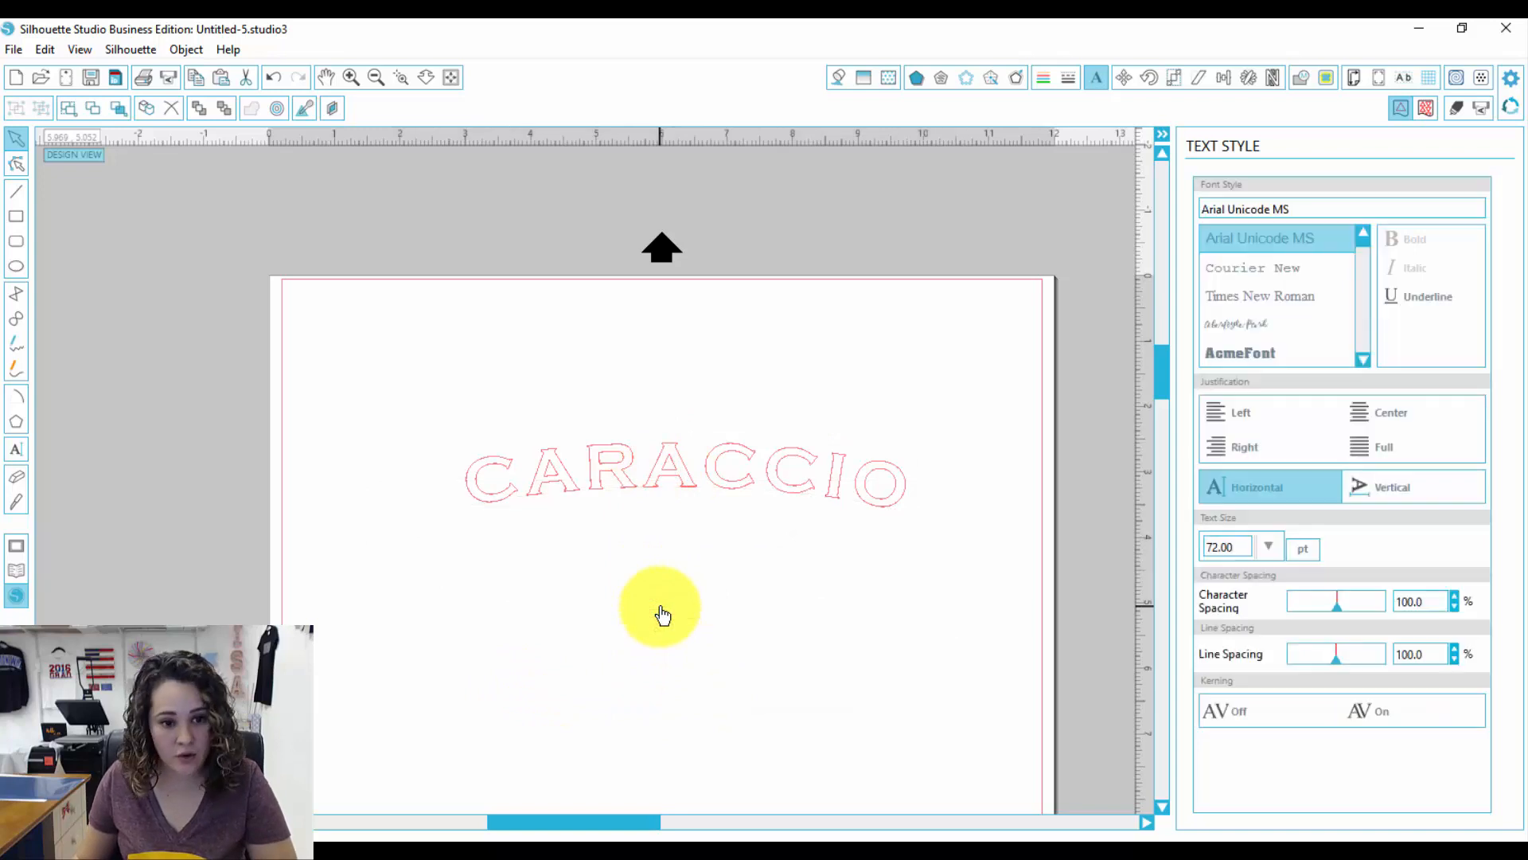
drag(658, 471, 626, 437)
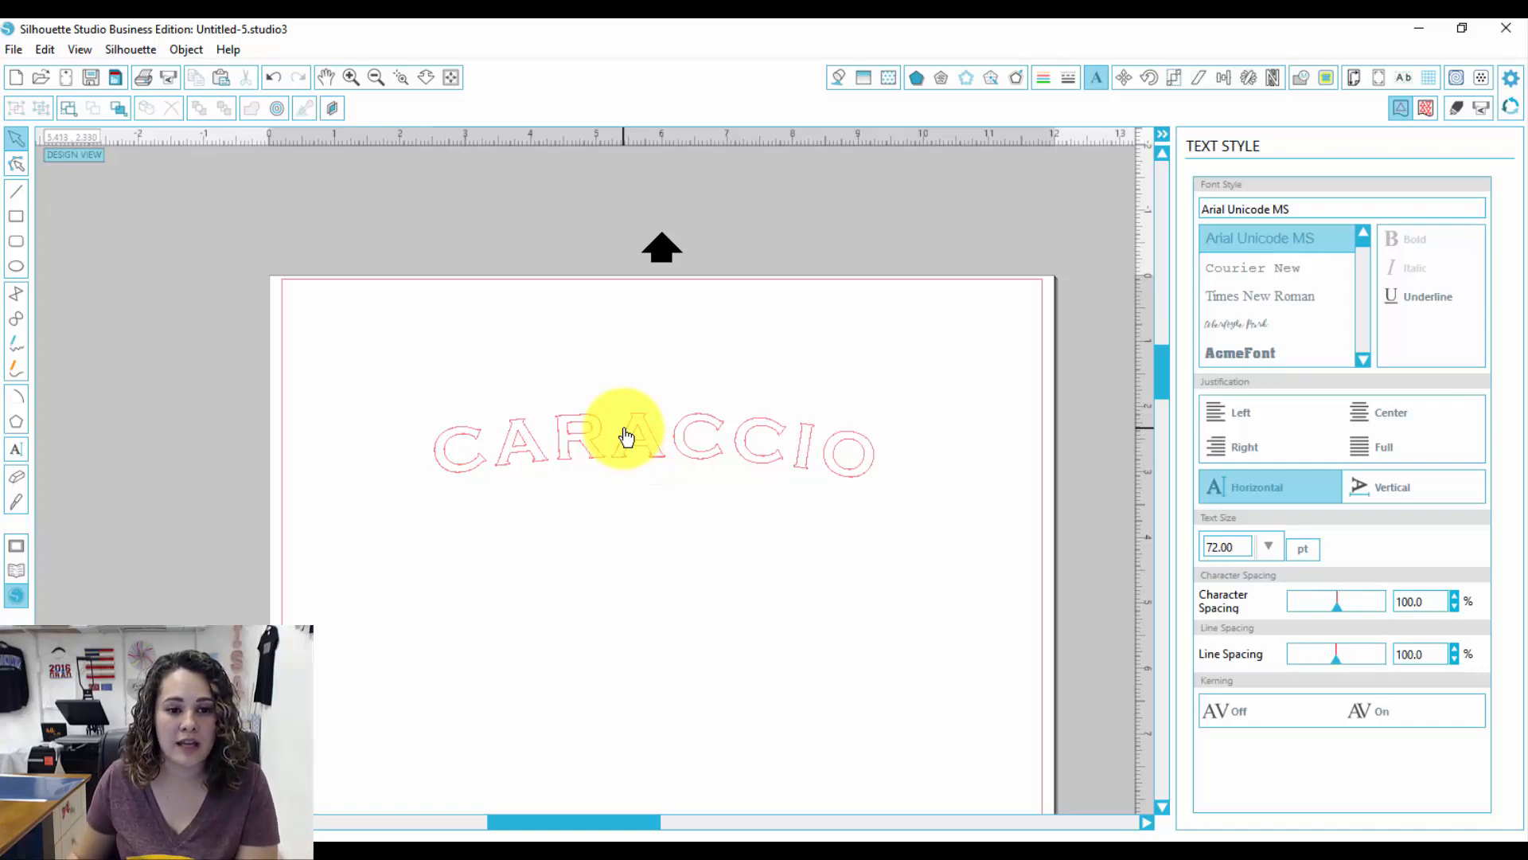
drag(634, 447, 620, 416)
Step: Fill the curved text with blue
click(840, 76)
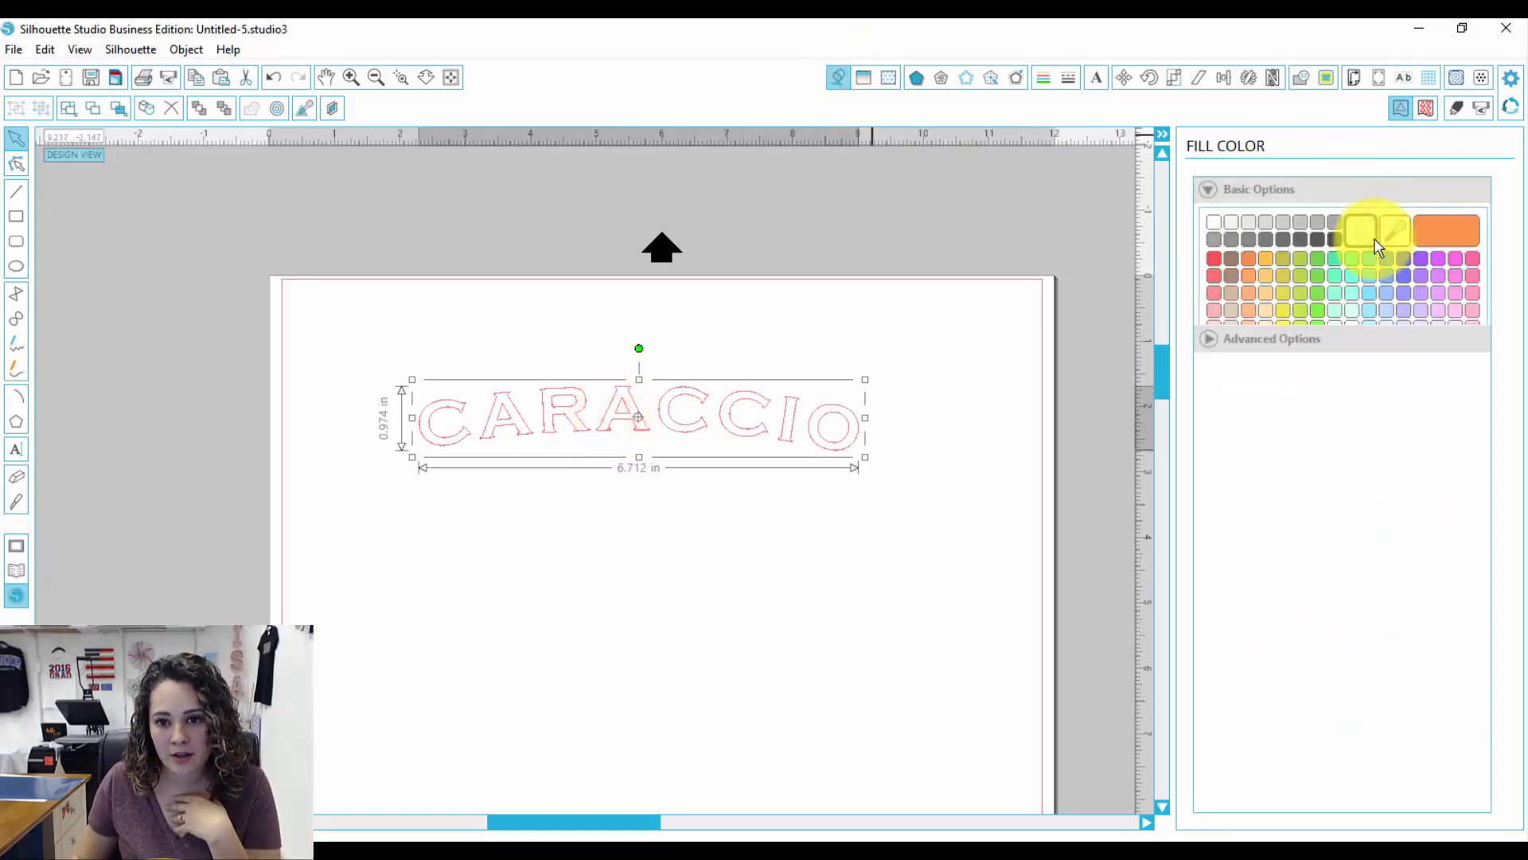
click(1403, 260)
click(836, 604)
Step: Enlarge the text to about 9.3 in wide and reposition it toward the page's upper left
click(862, 431)
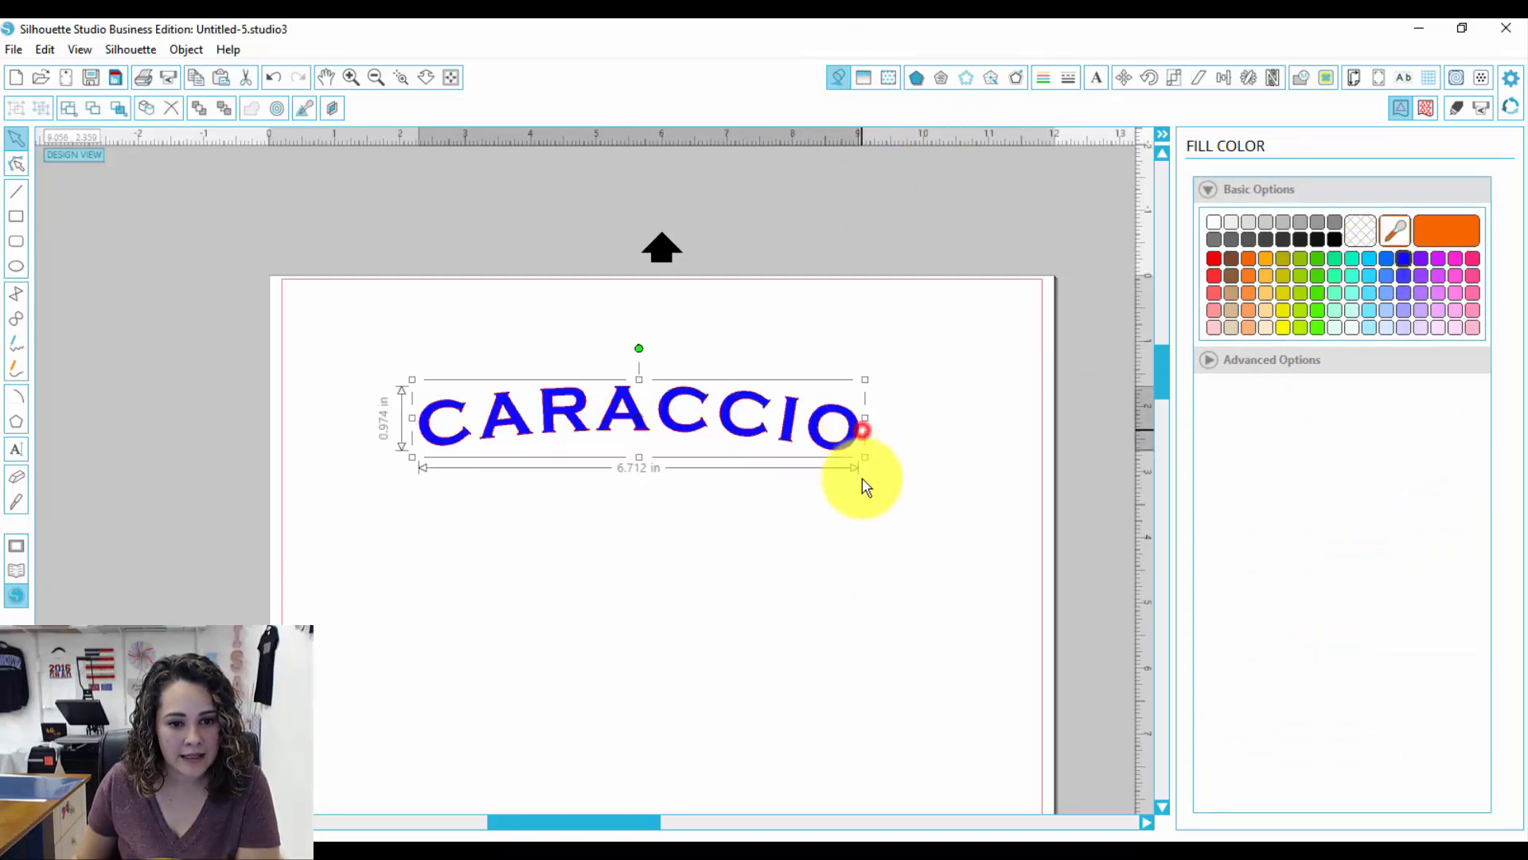
drag(868, 457, 1035, 481)
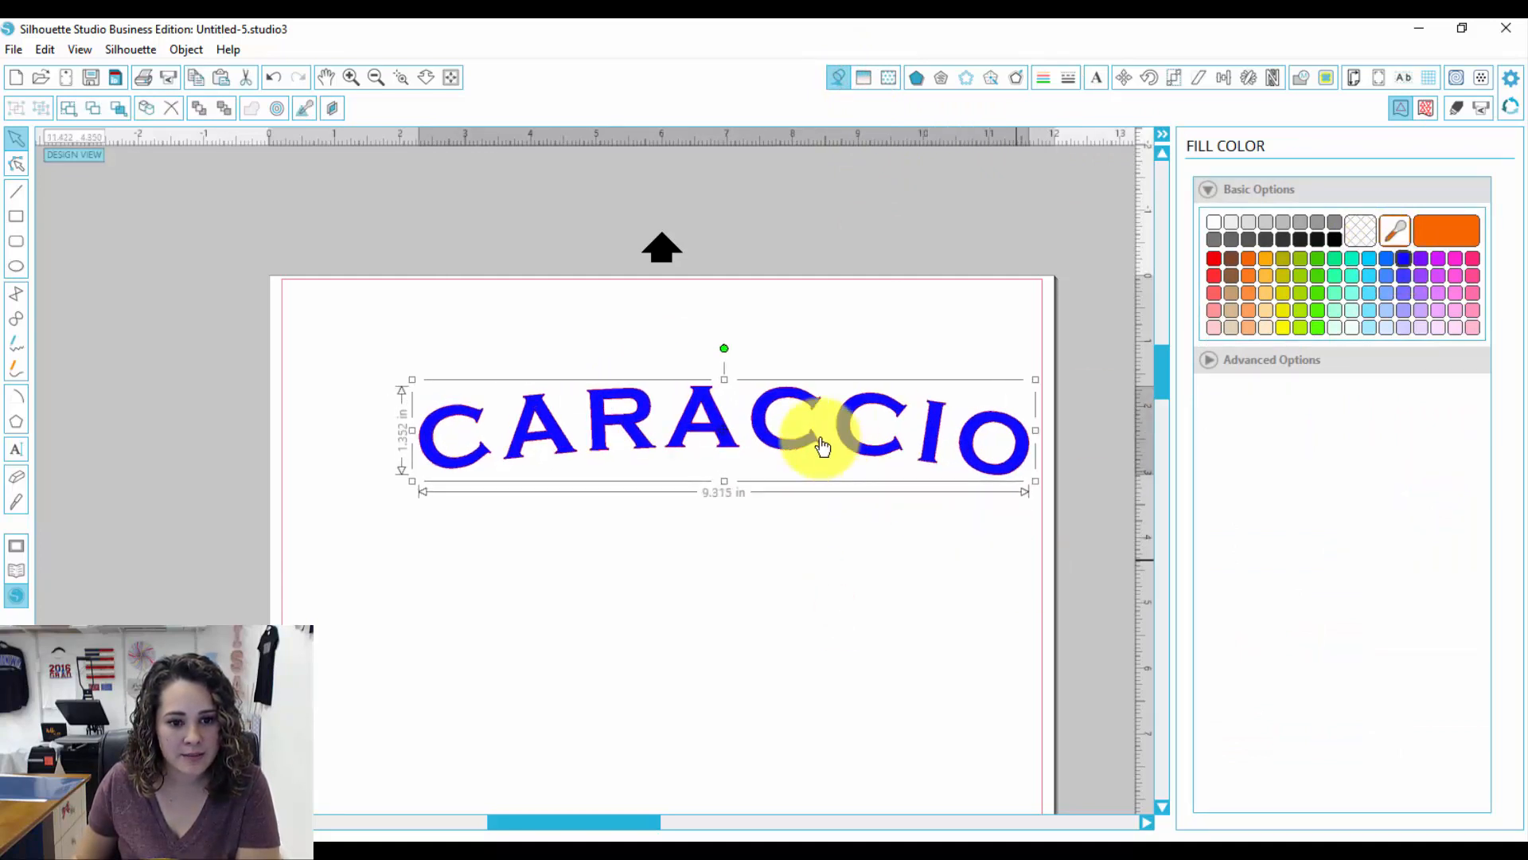
drag(821, 439, 732, 412)
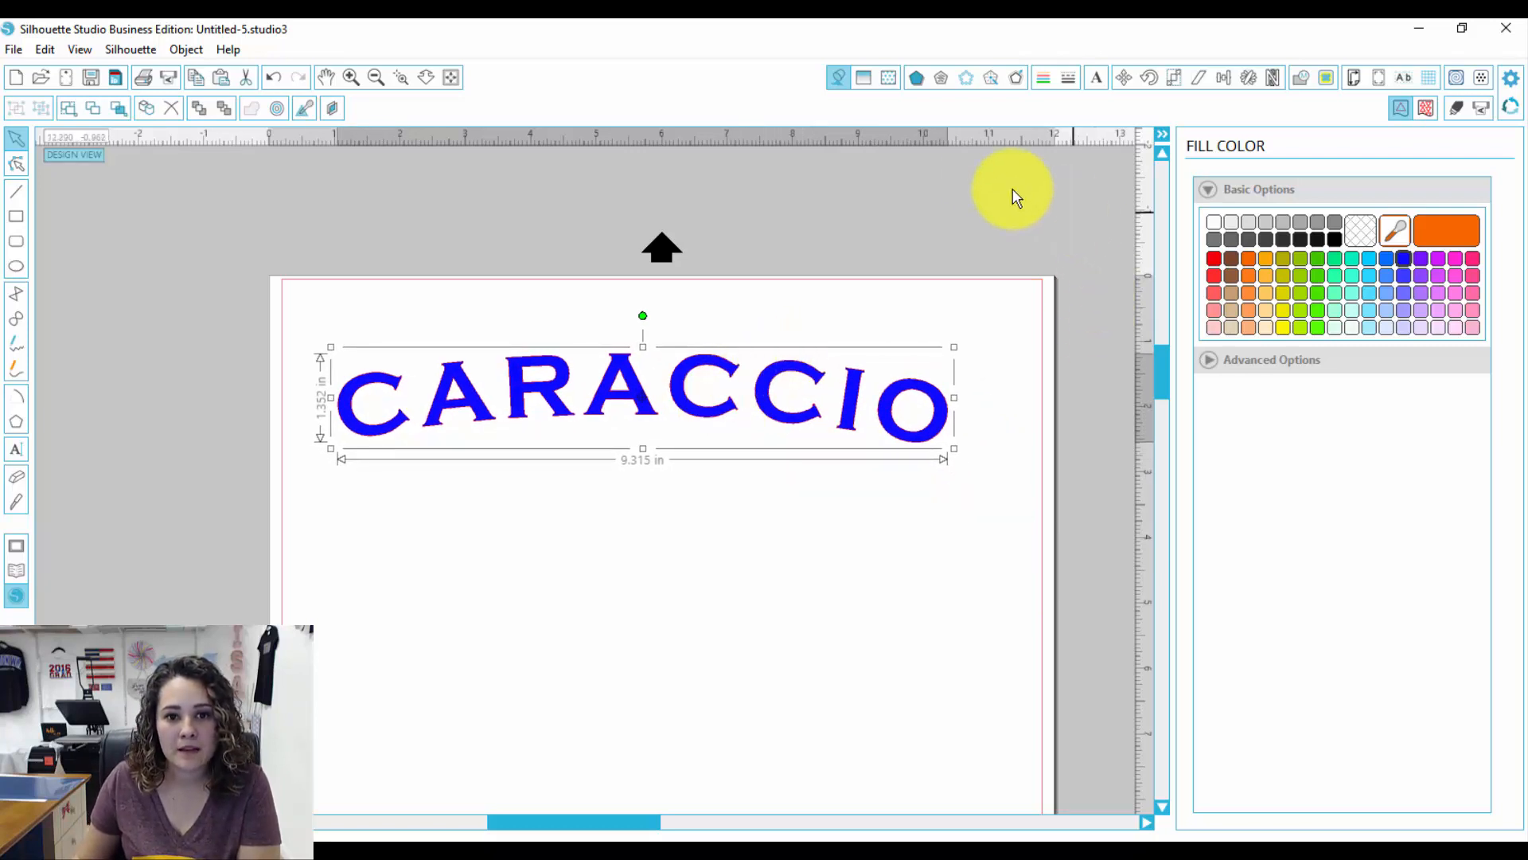
Step: Apply a round offset of 0.080 in around the text
click(1019, 80)
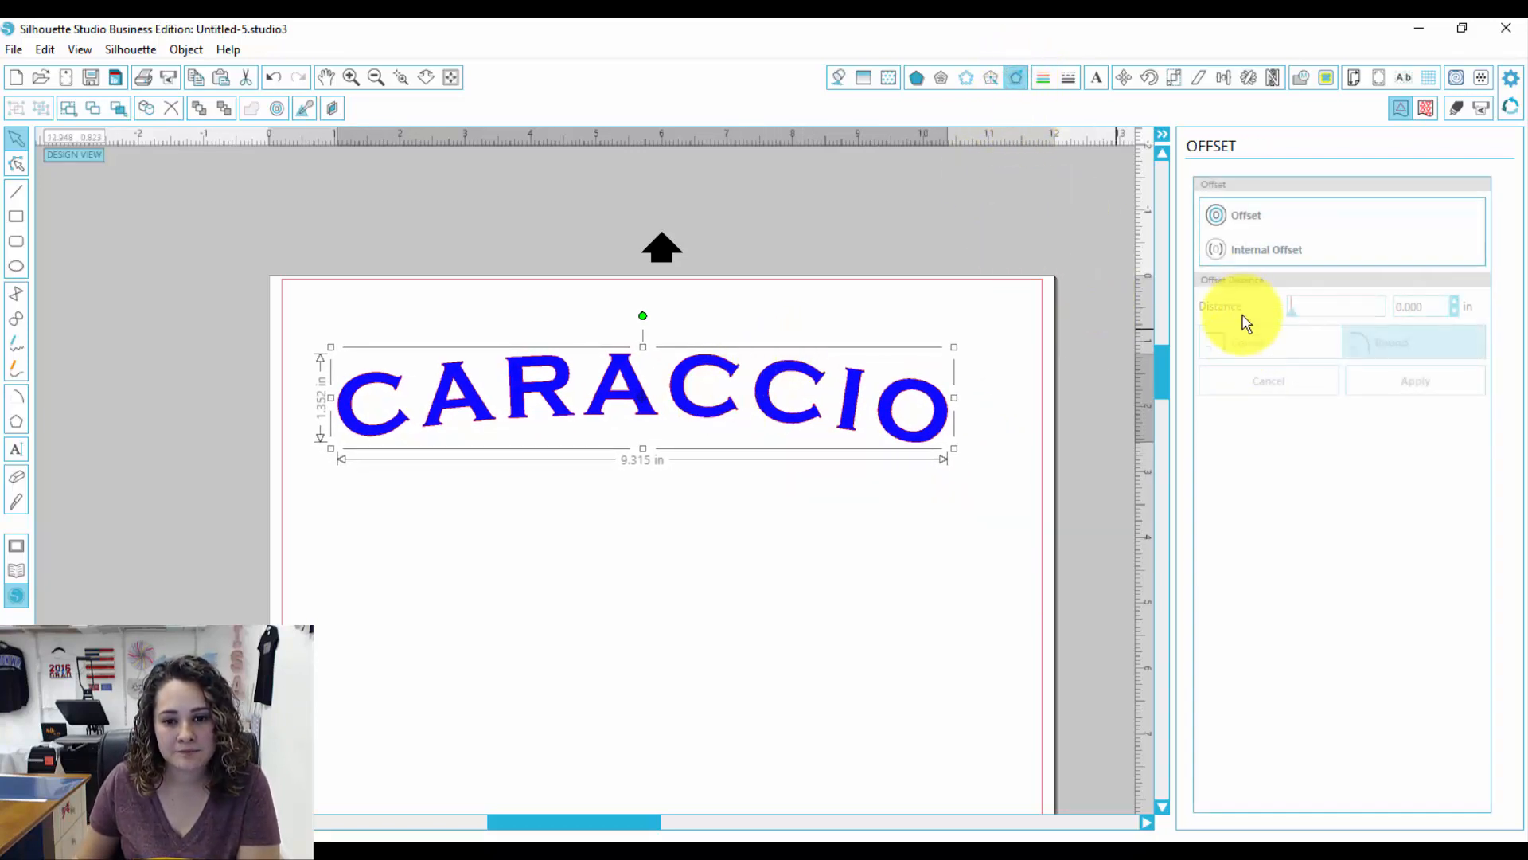
click(1269, 220)
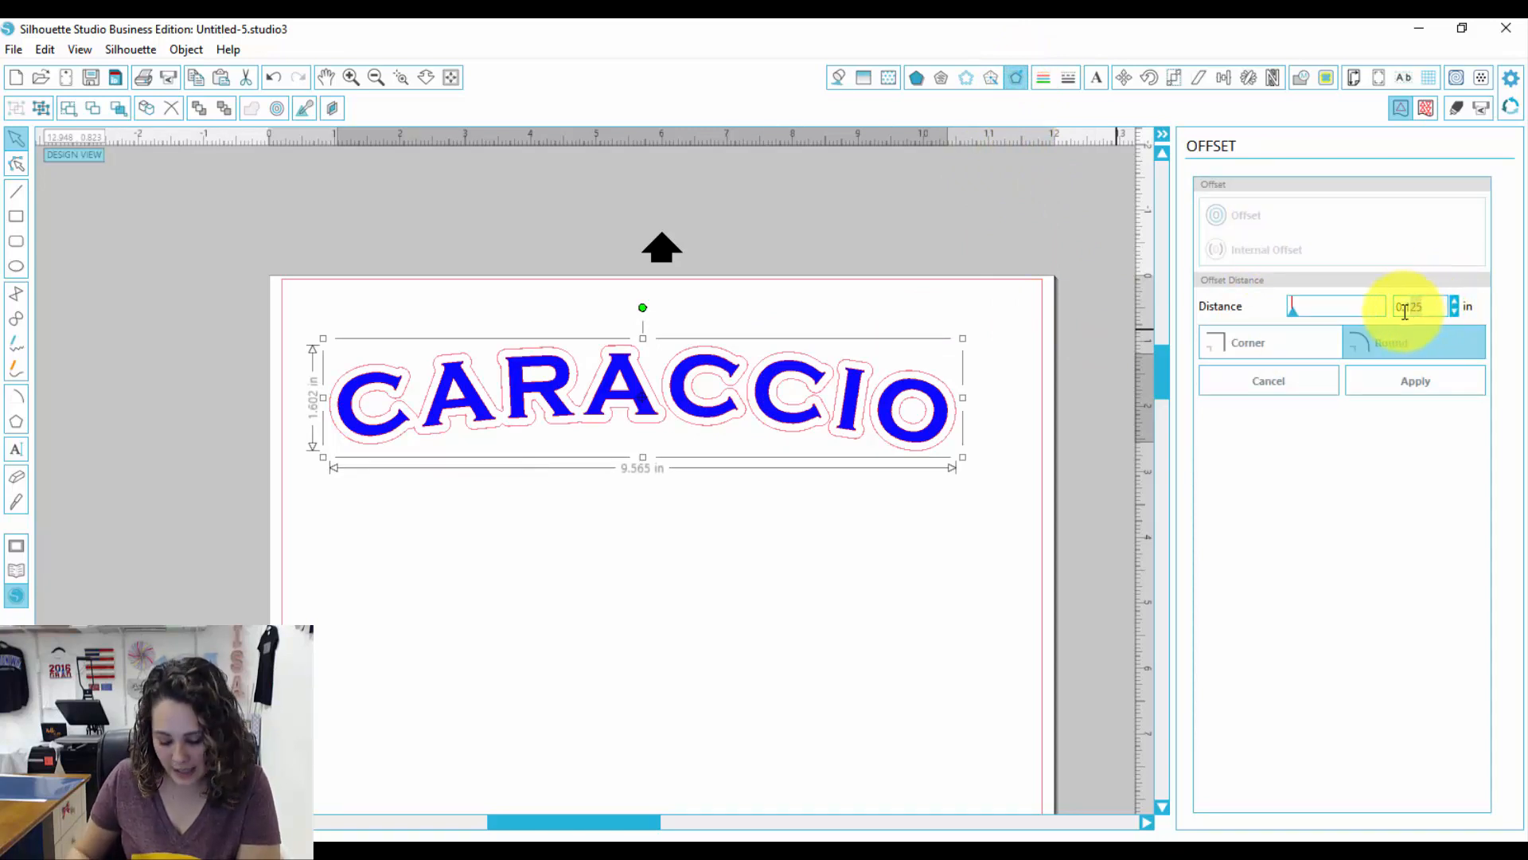
key(Return)
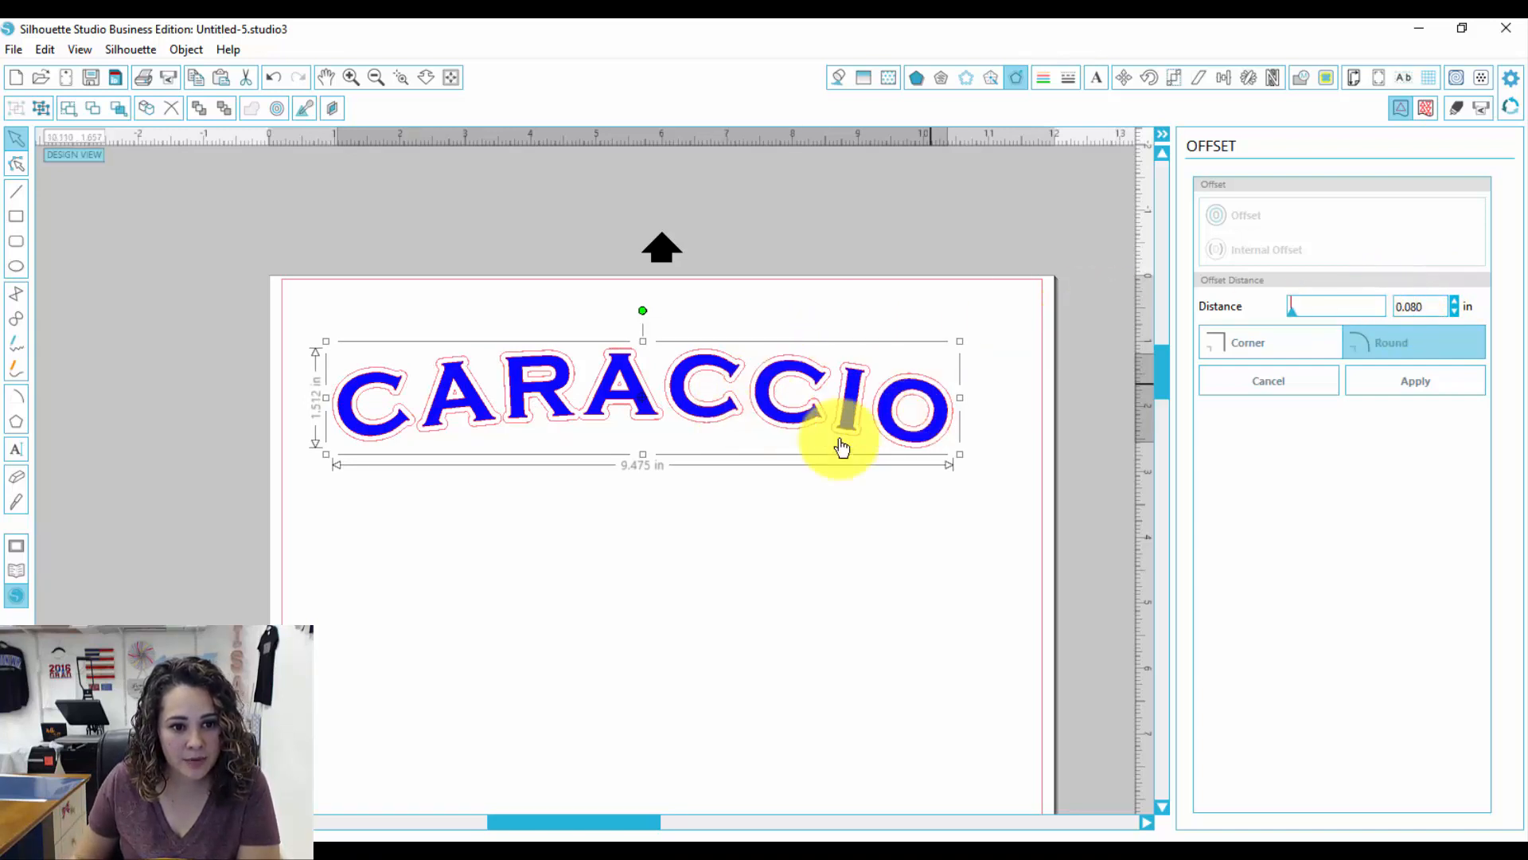
click(1415, 386)
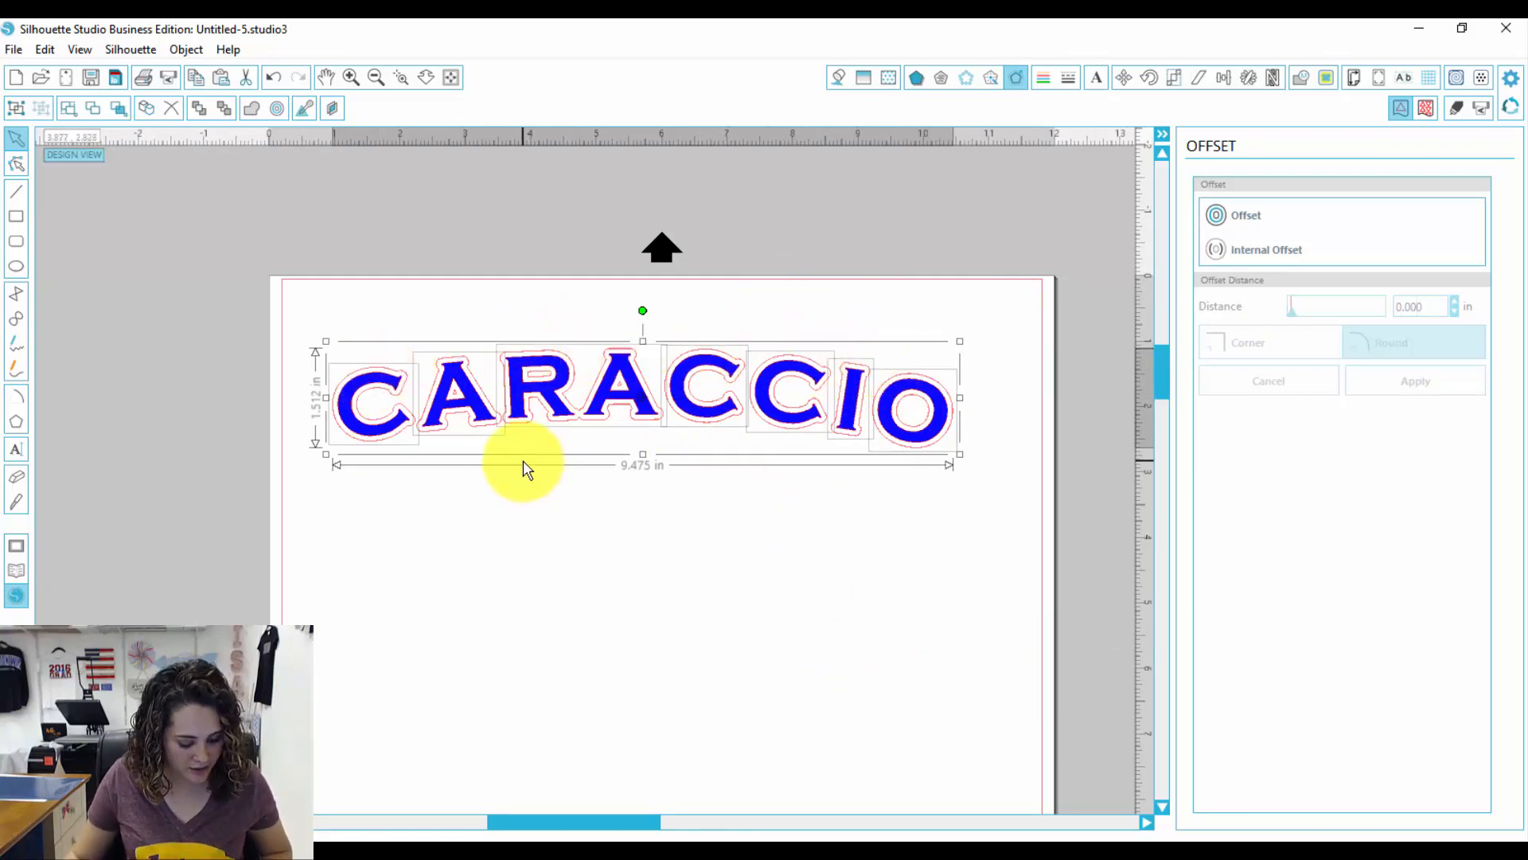
Step: Select the text together with its offset outline and apply Subtract All
click(667, 570)
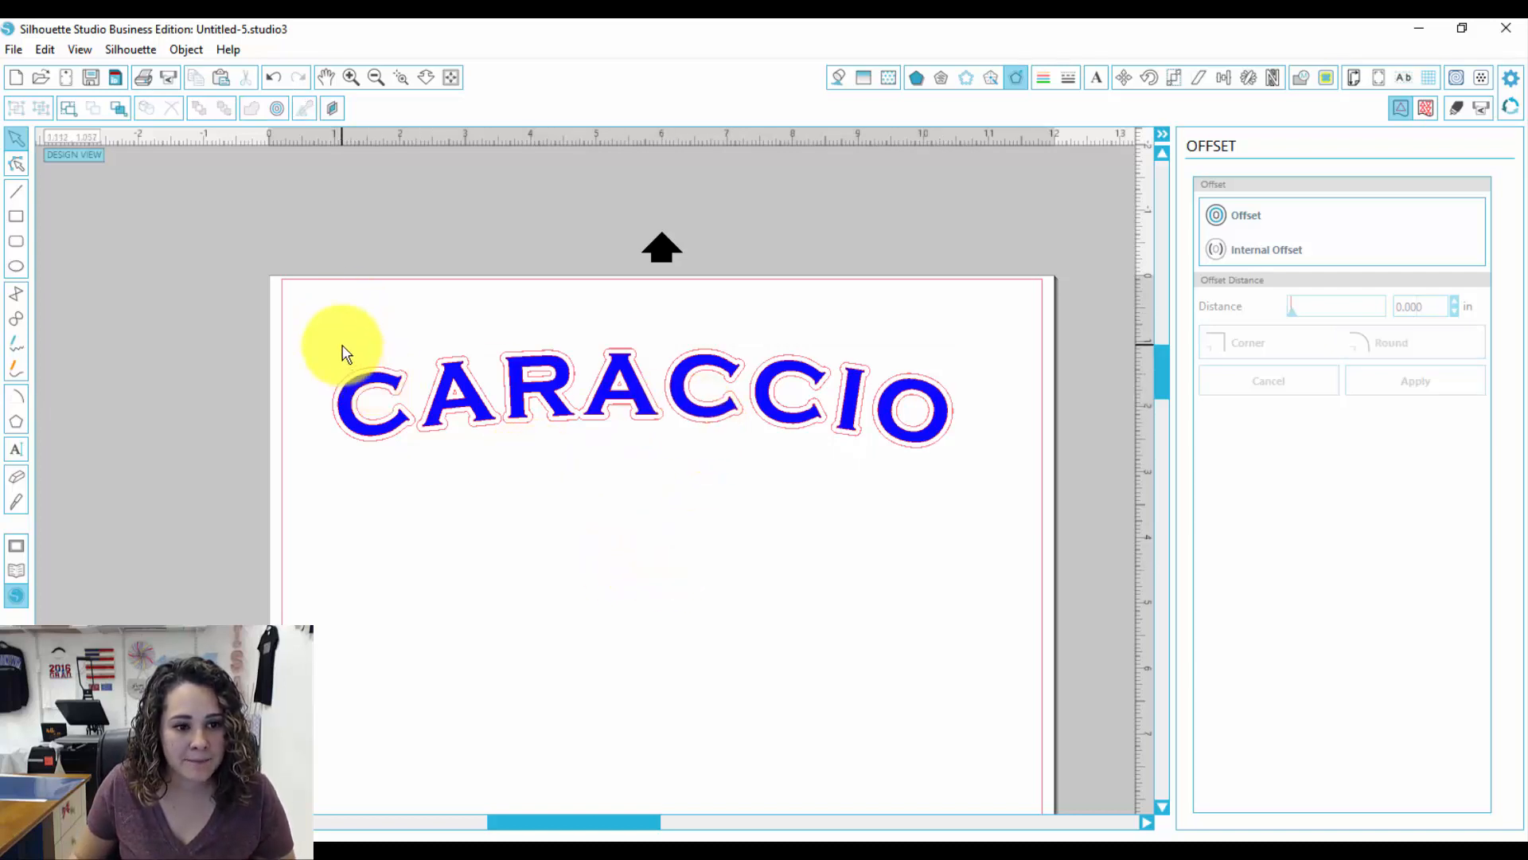
click(341, 345)
click(996, 540)
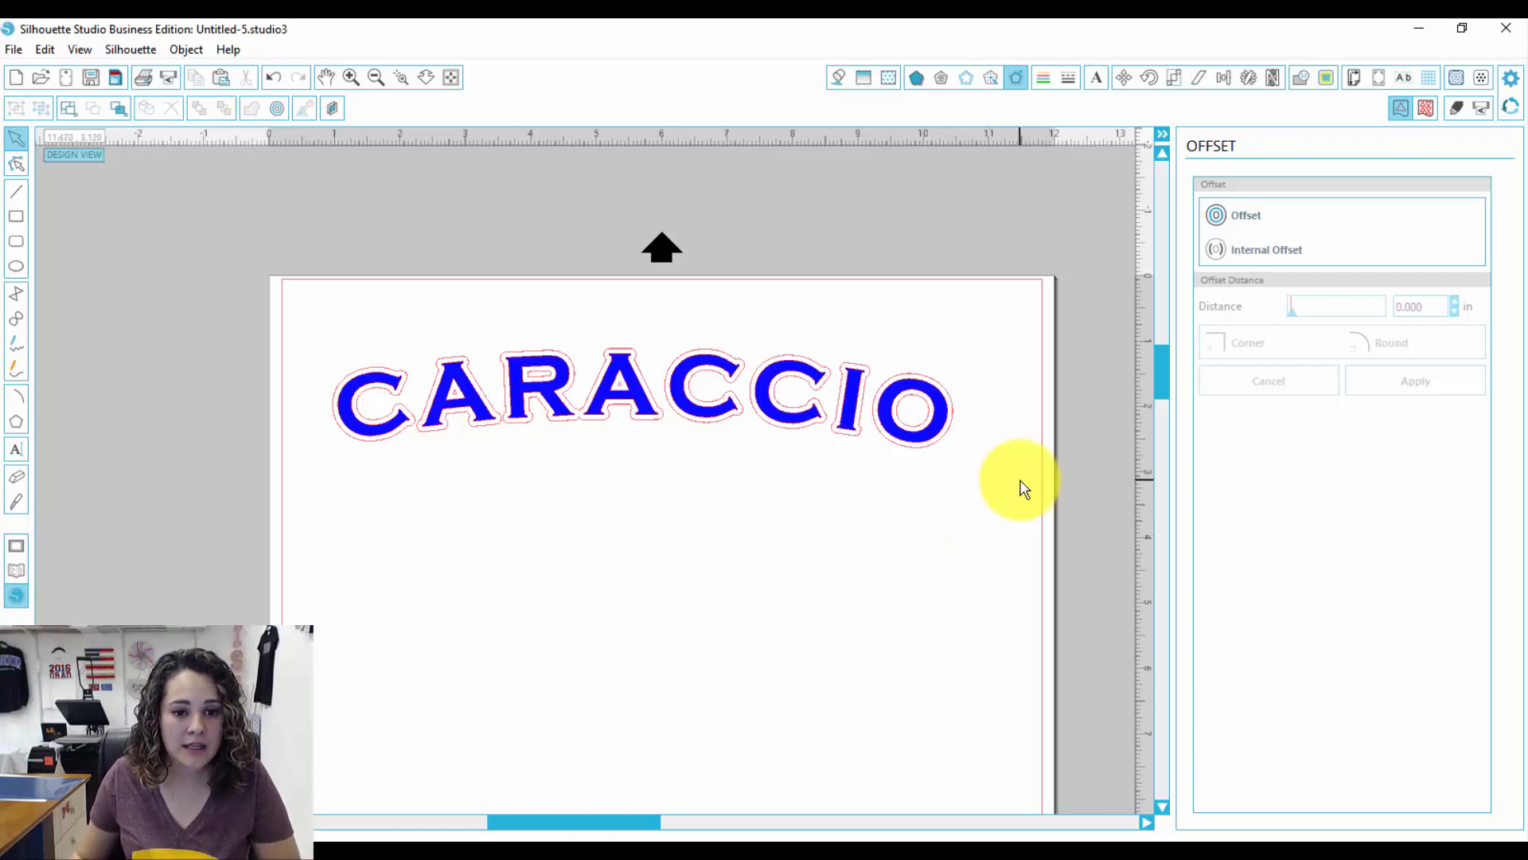
drag(1002, 518, 159, 374)
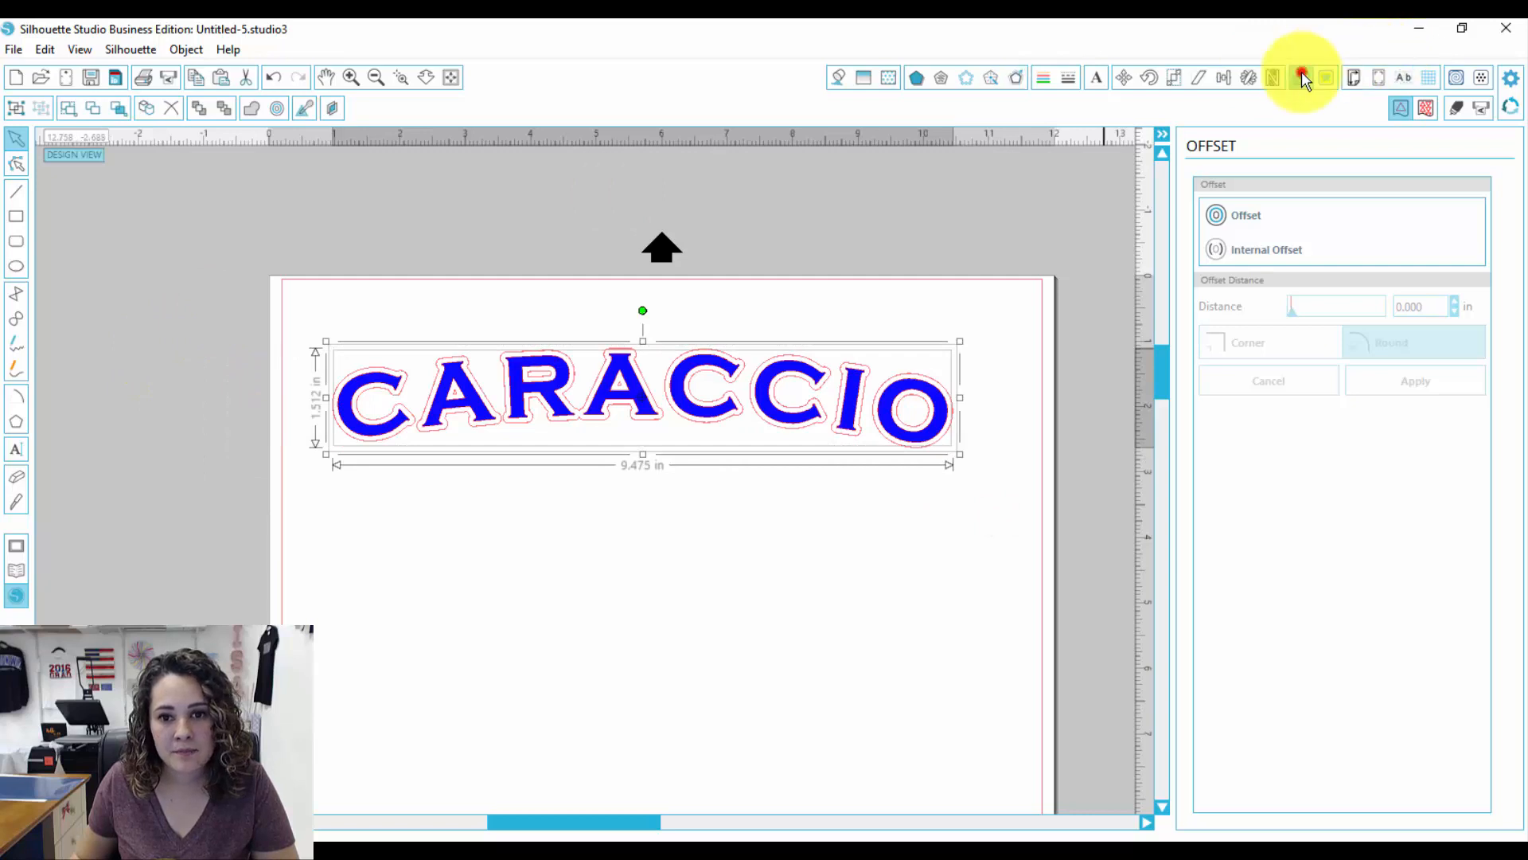
click(1300, 78)
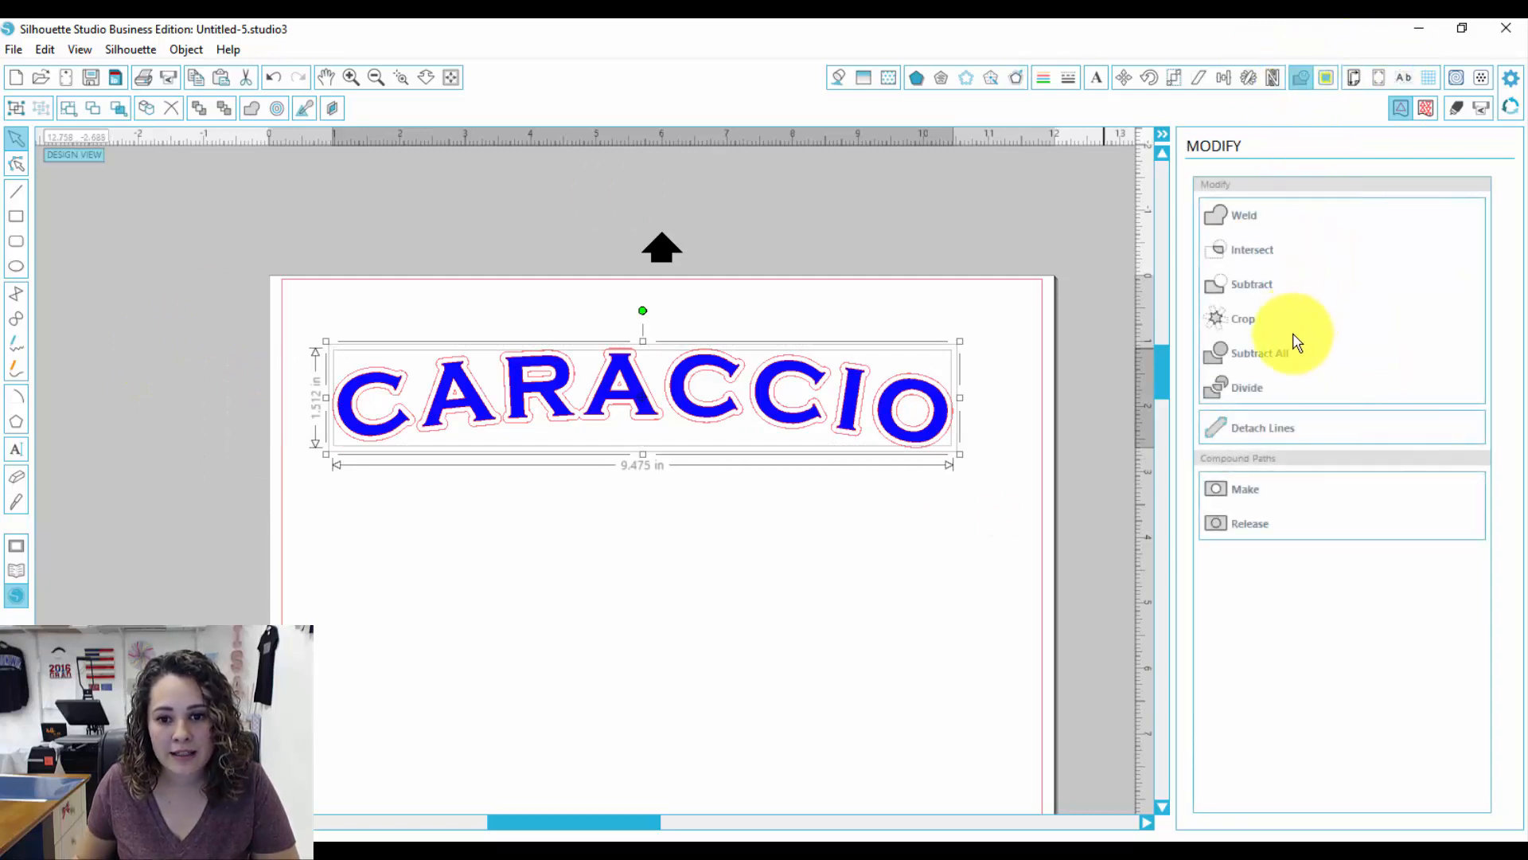
click(1271, 354)
click(848, 596)
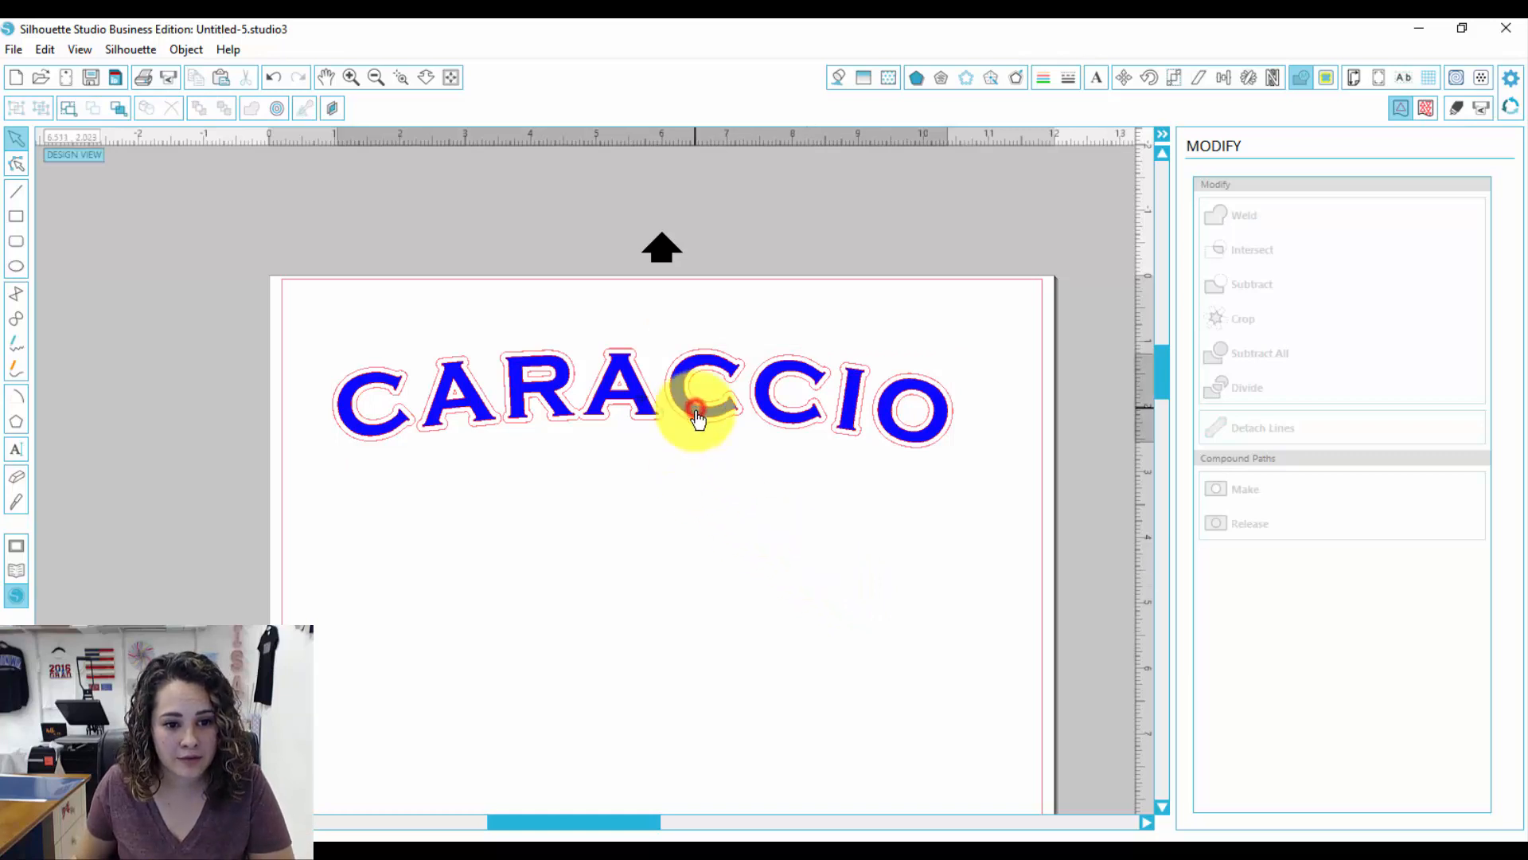
drag(700, 409, 693, 472)
key(Escape)
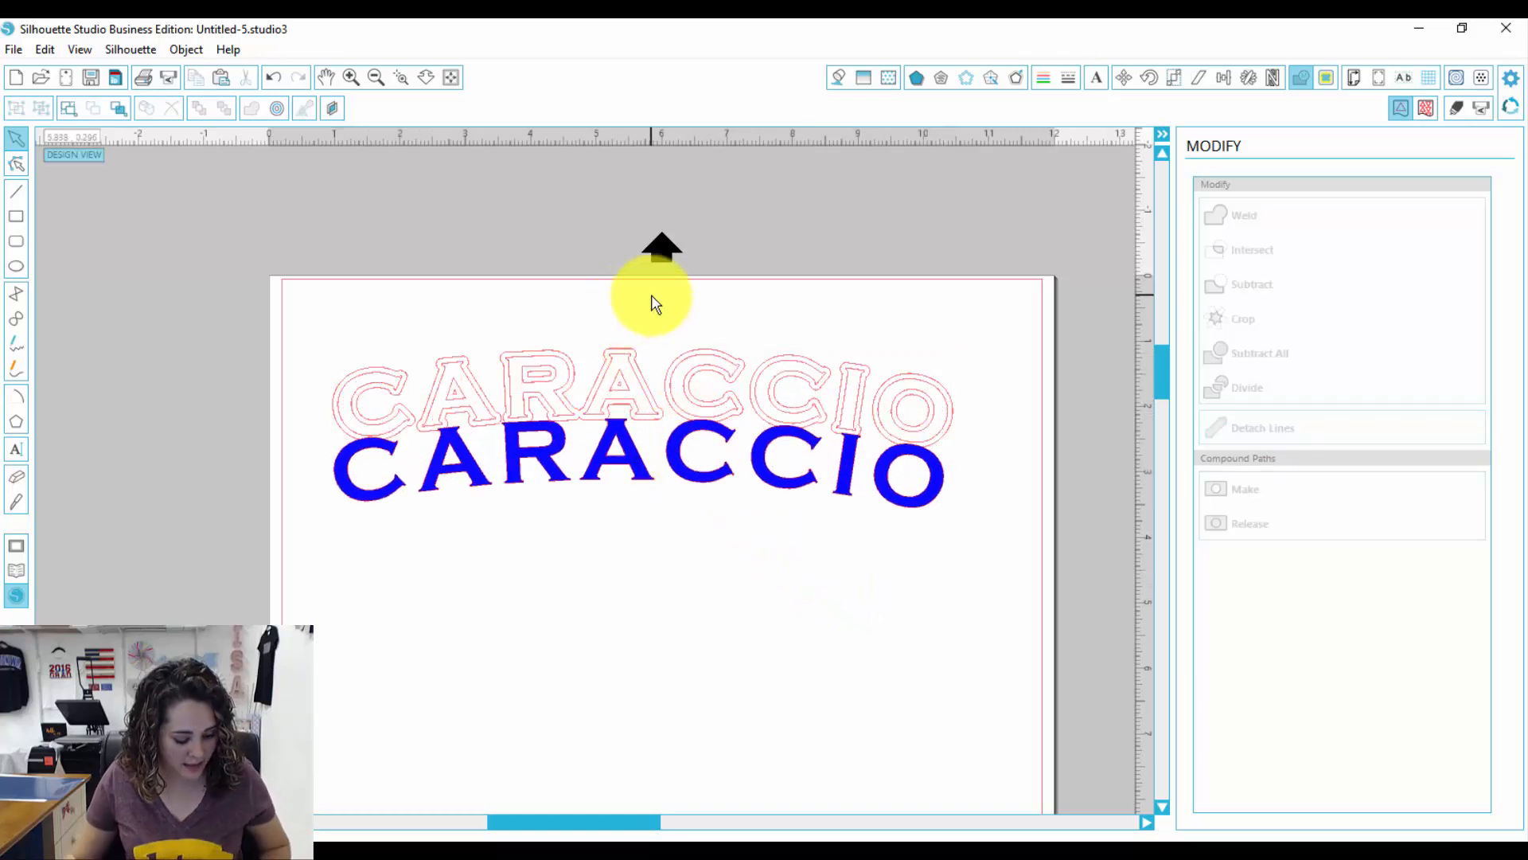
key(ctrl+z)
key(ctrl+z)
click(811, 607)
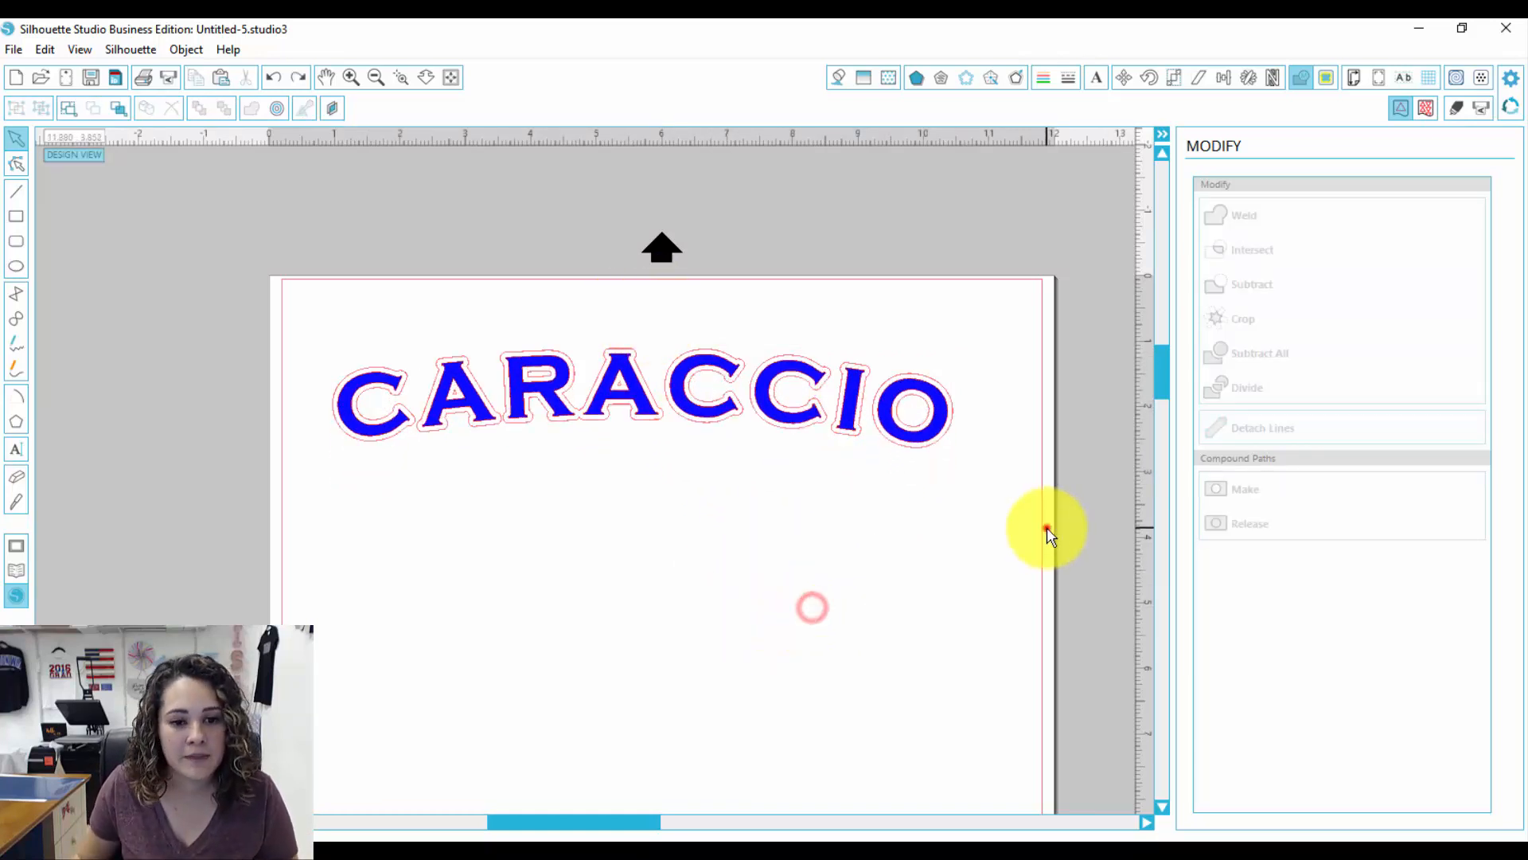
Step: Group the text with its outline and scale the group to 27 in wide
drag(1047, 527, 298, 364)
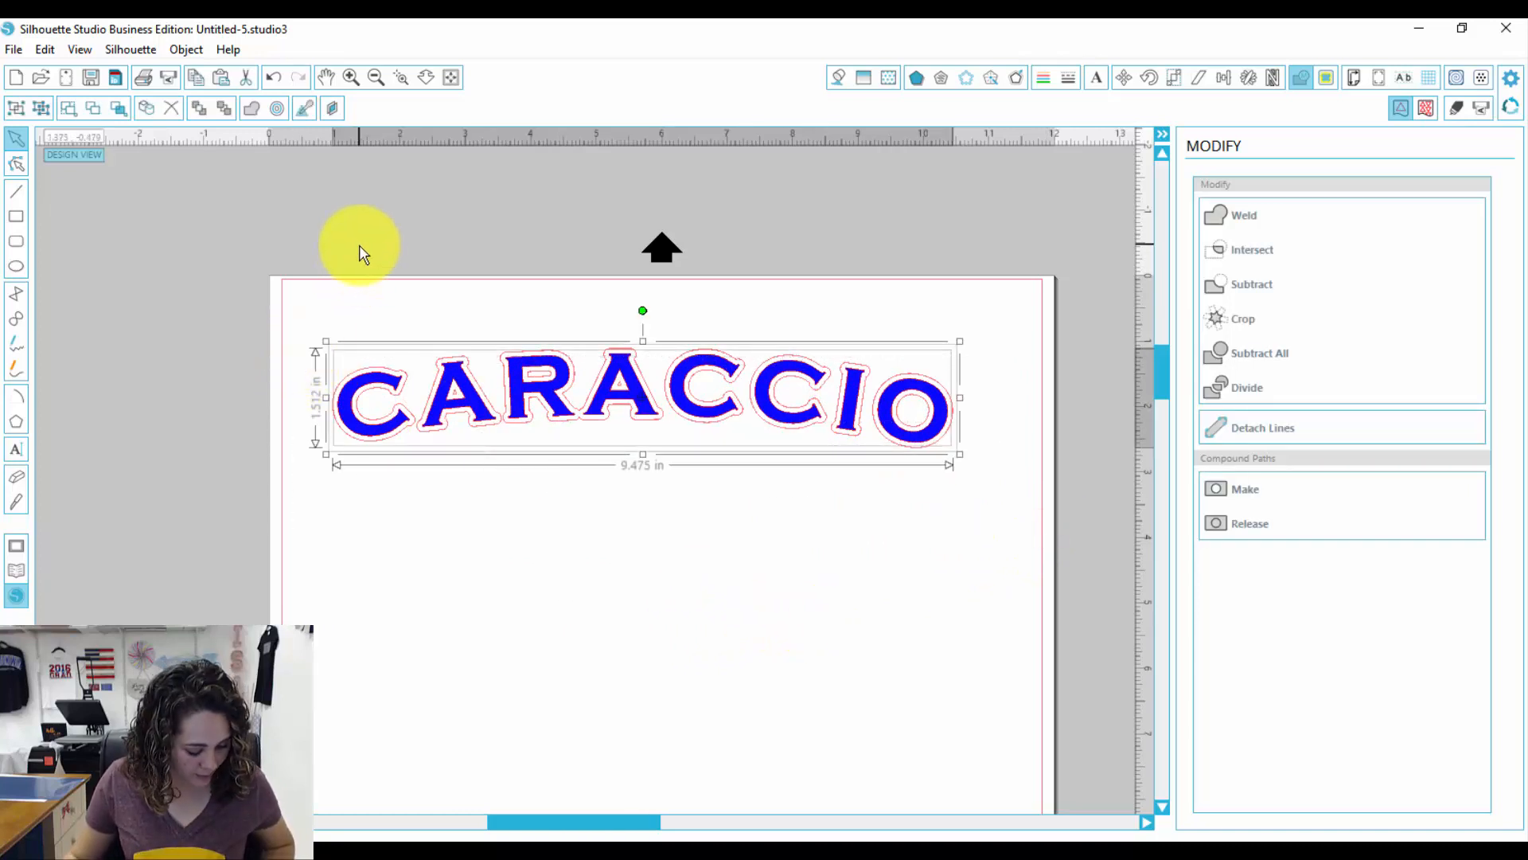
key(ctrl+g)
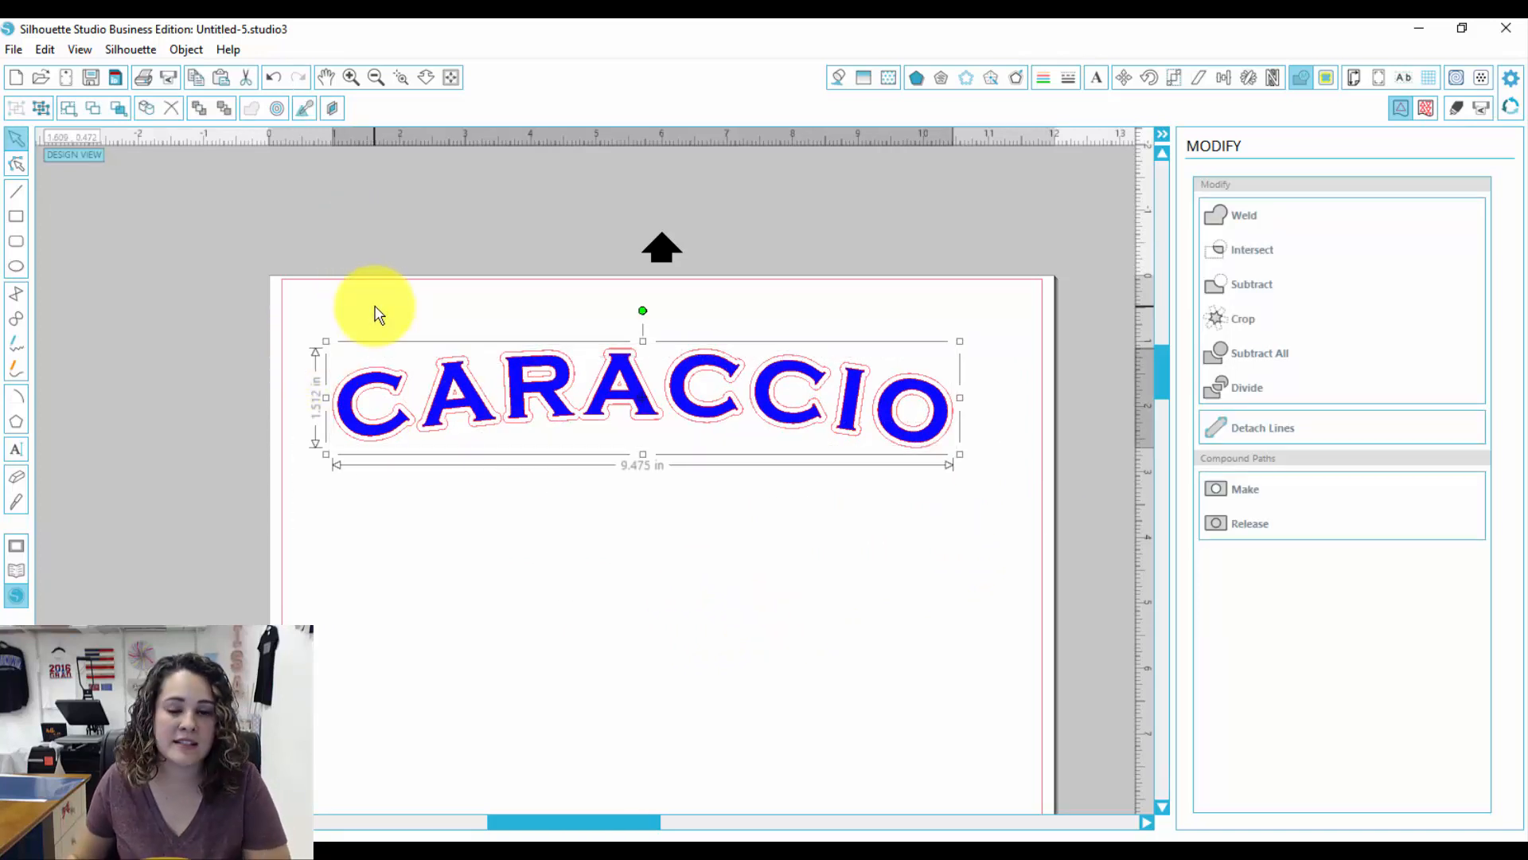
click(1175, 78)
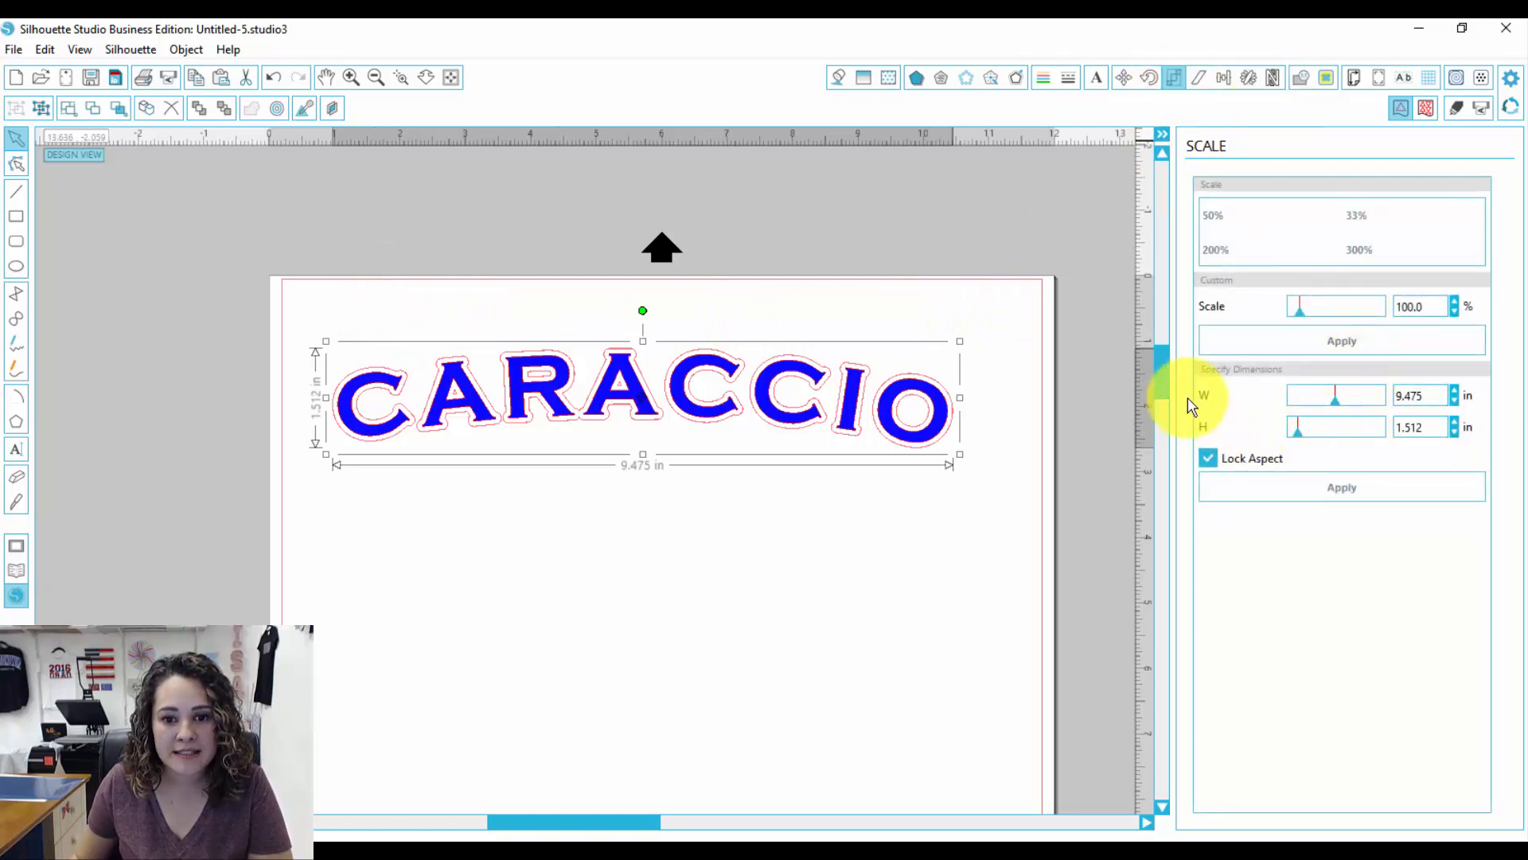
click(1434, 397)
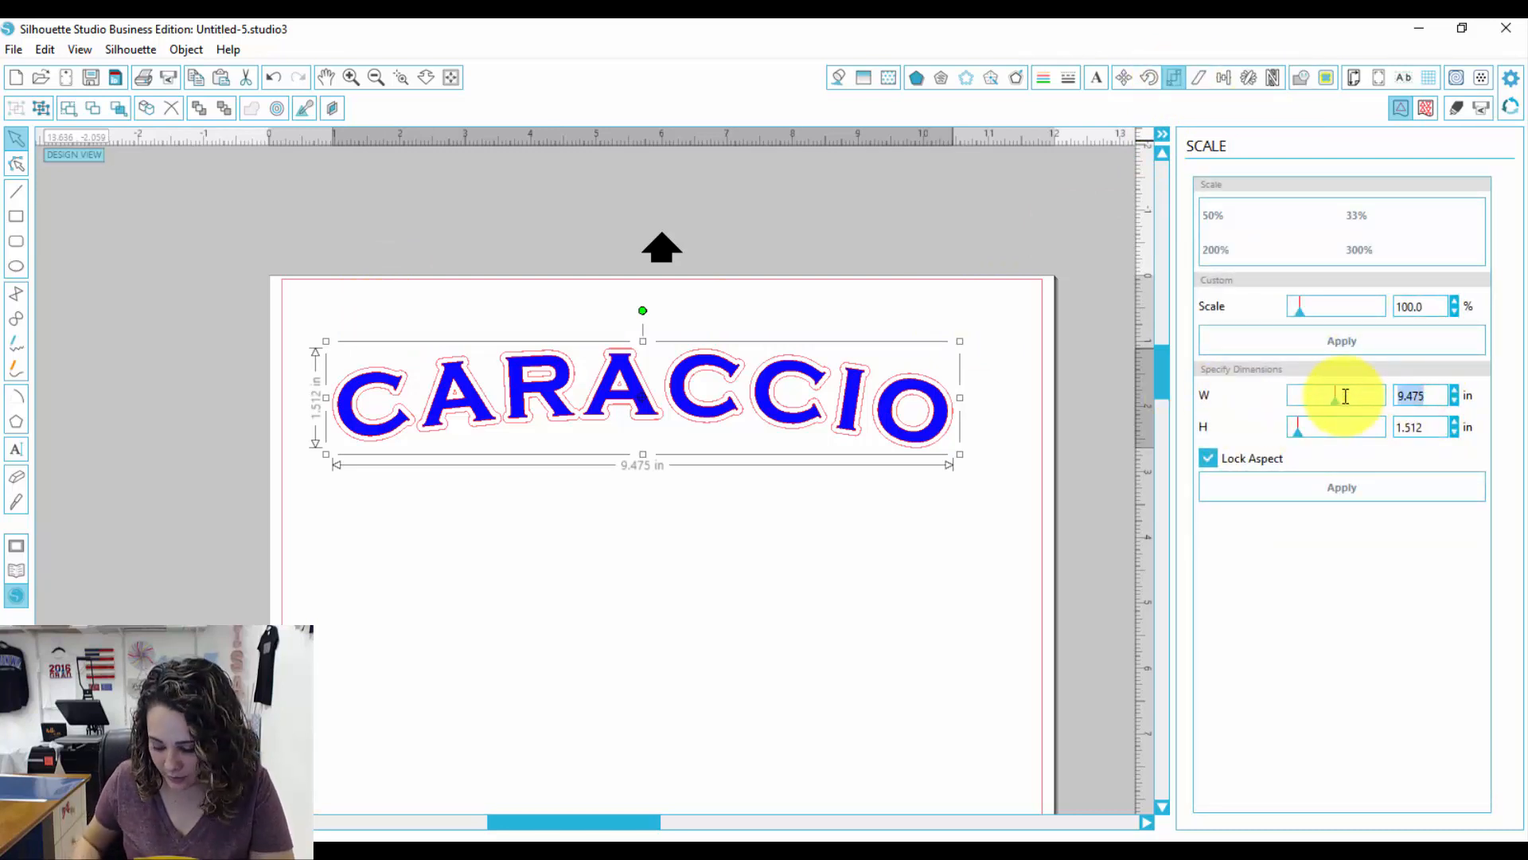
text(27)
key(Return)
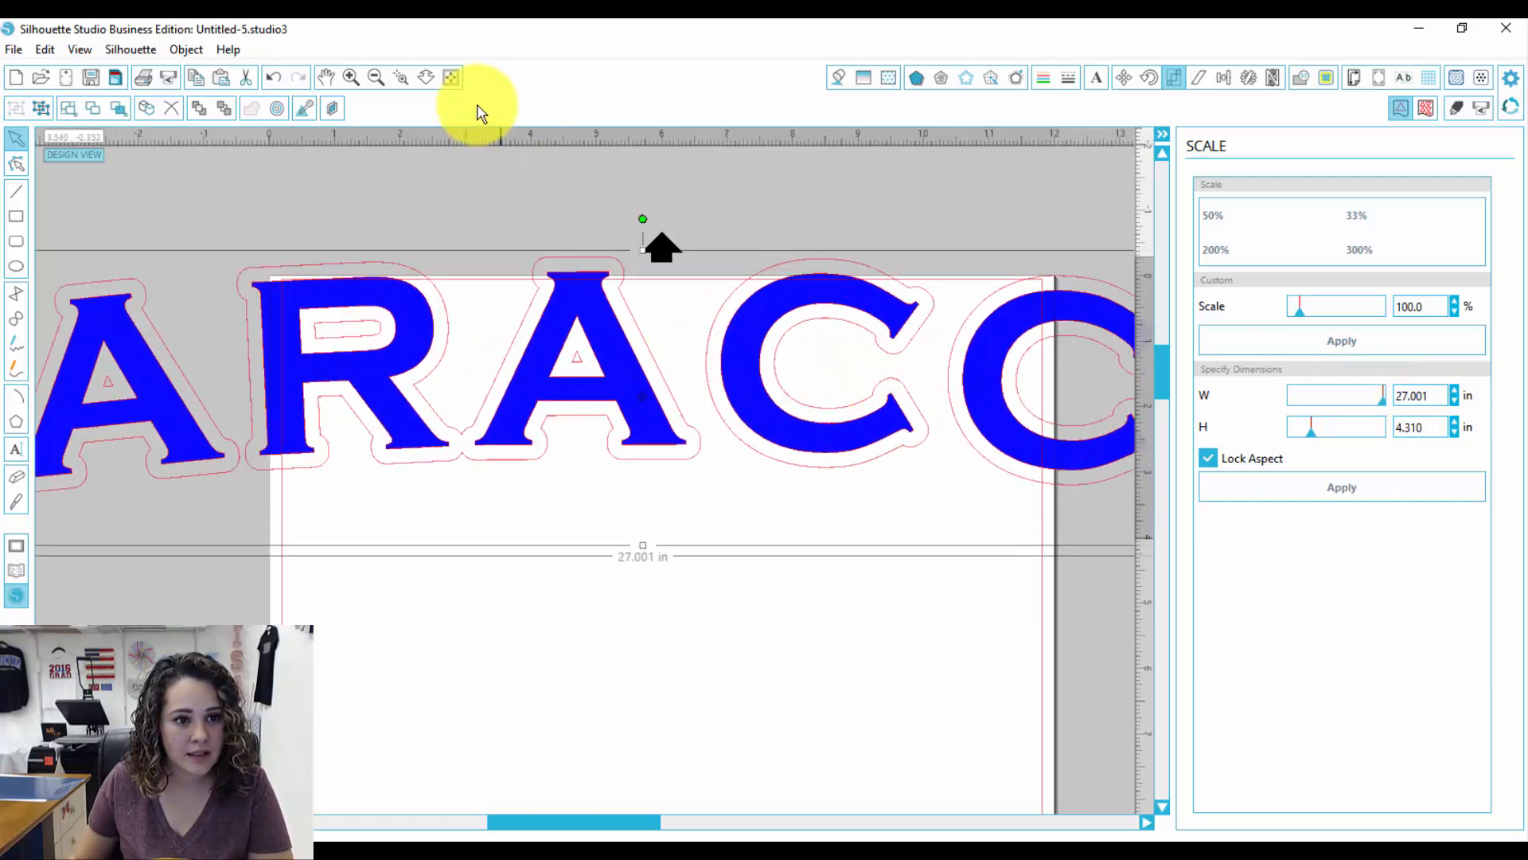
Step: Rotate the design 90 degrees to run vertically and move it onto the page's left edge
scroll(658, 478, down, 5)
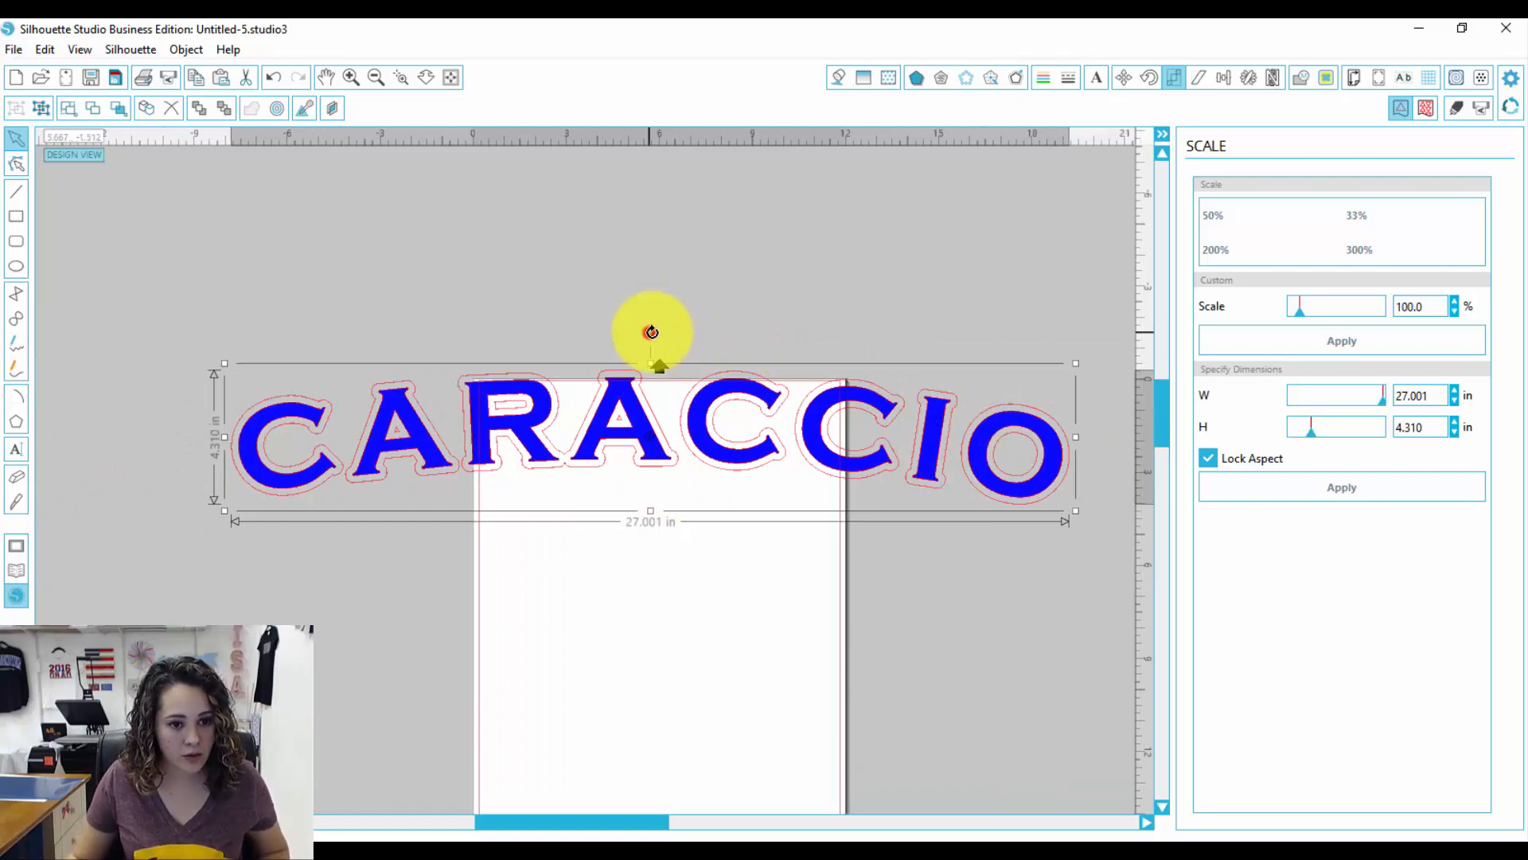
drag(649, 332, 726, 437)
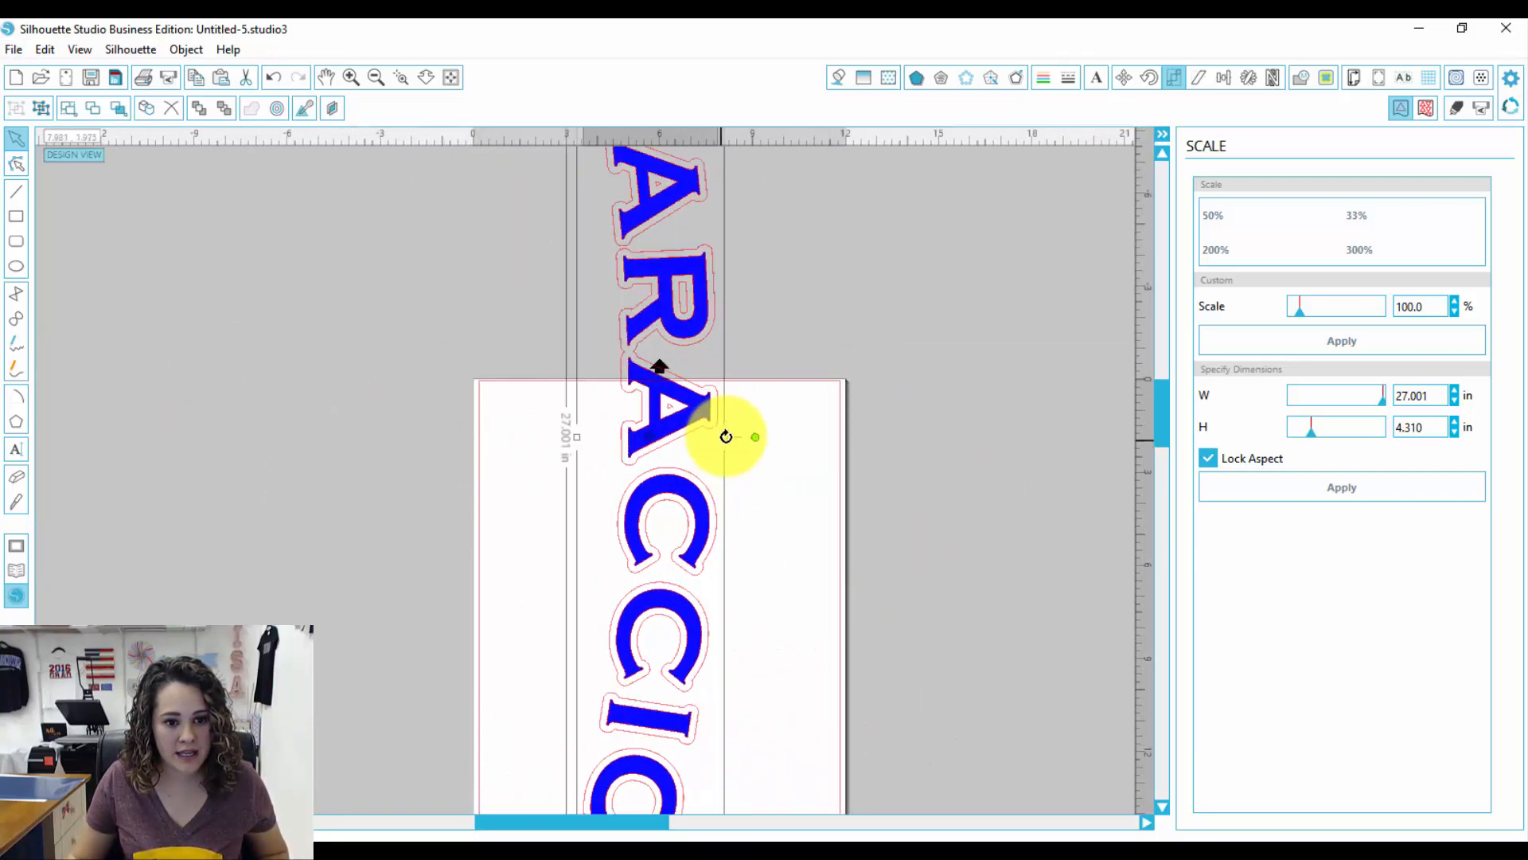
mouse_move(1159, 425)
mouse_down()
mouse_move(1159, 470)
mouse_move(1160, 451)
mouse_up()
drag(688, 353, 586, 729)
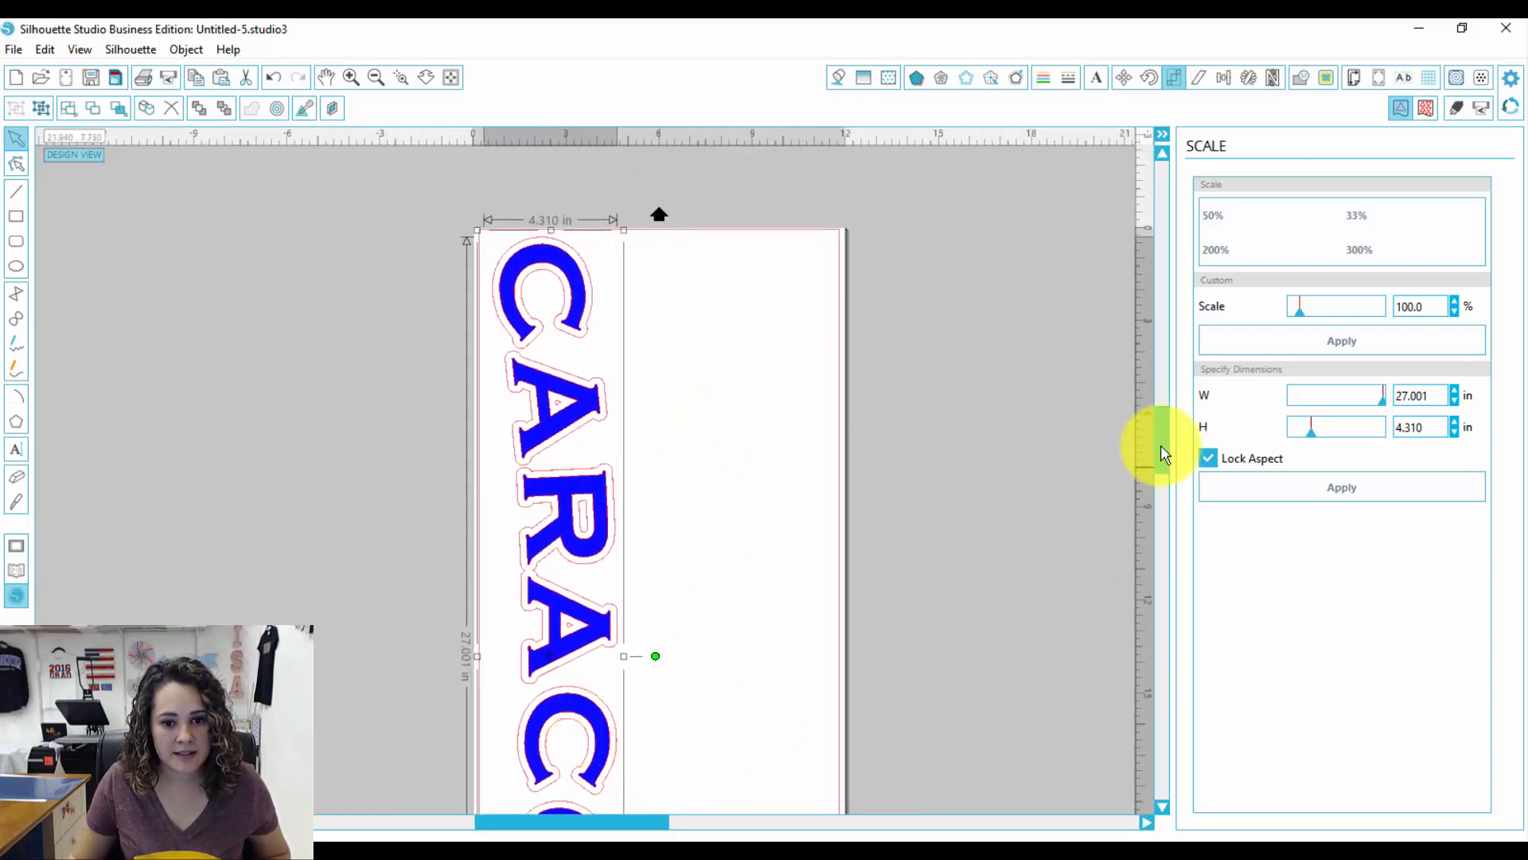
mouse_move(1161, 446)
mouse_down()
mouse_move(1153, 523)
mouse_move(1155, 468)
mouse_up()
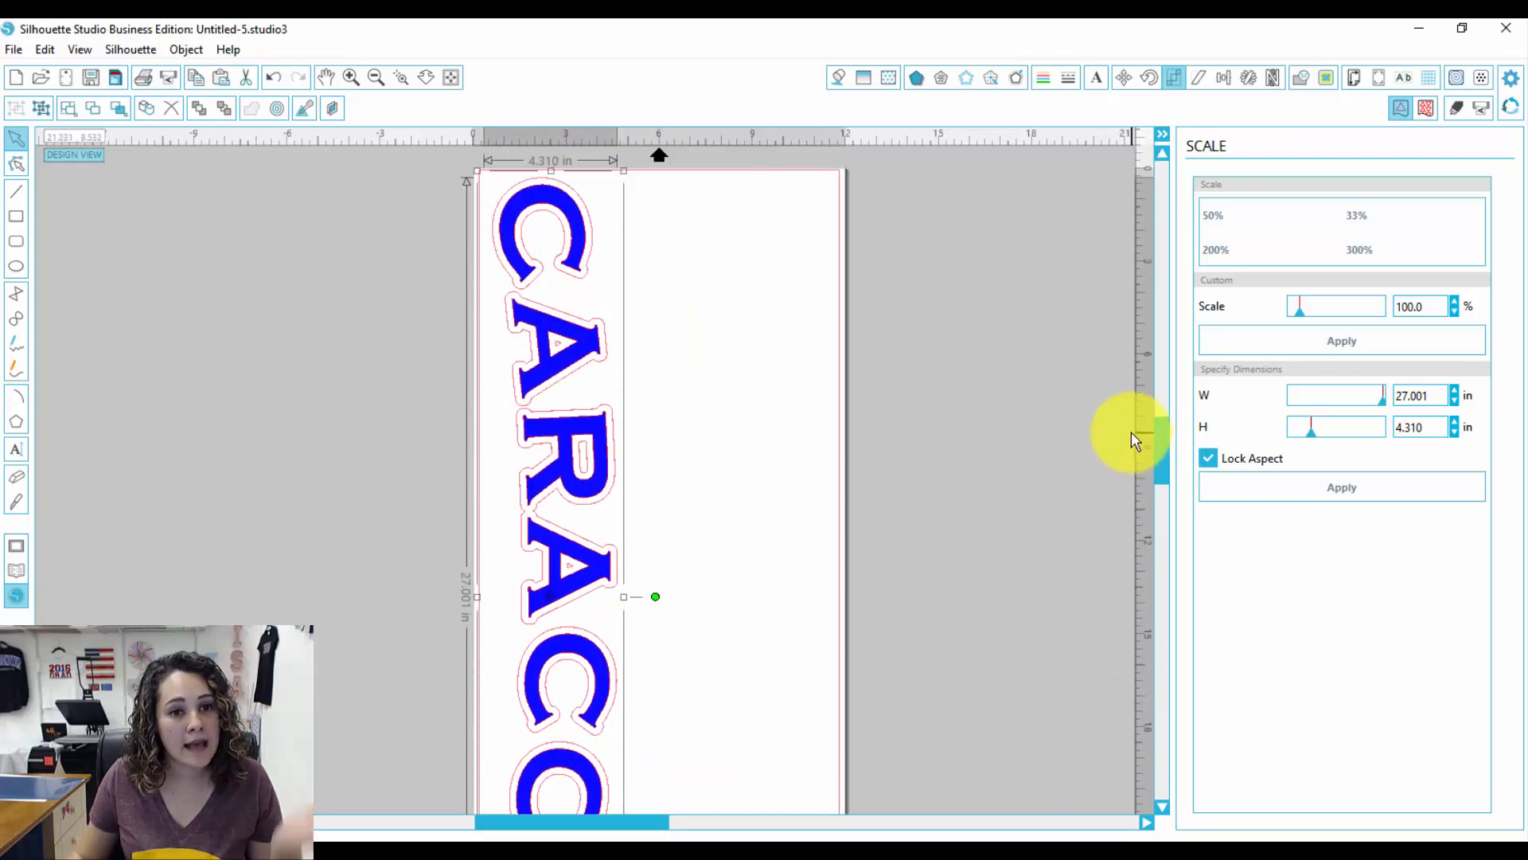
Step: Mirror the design horizontally
right_click(593, 430)
click(632, 569)
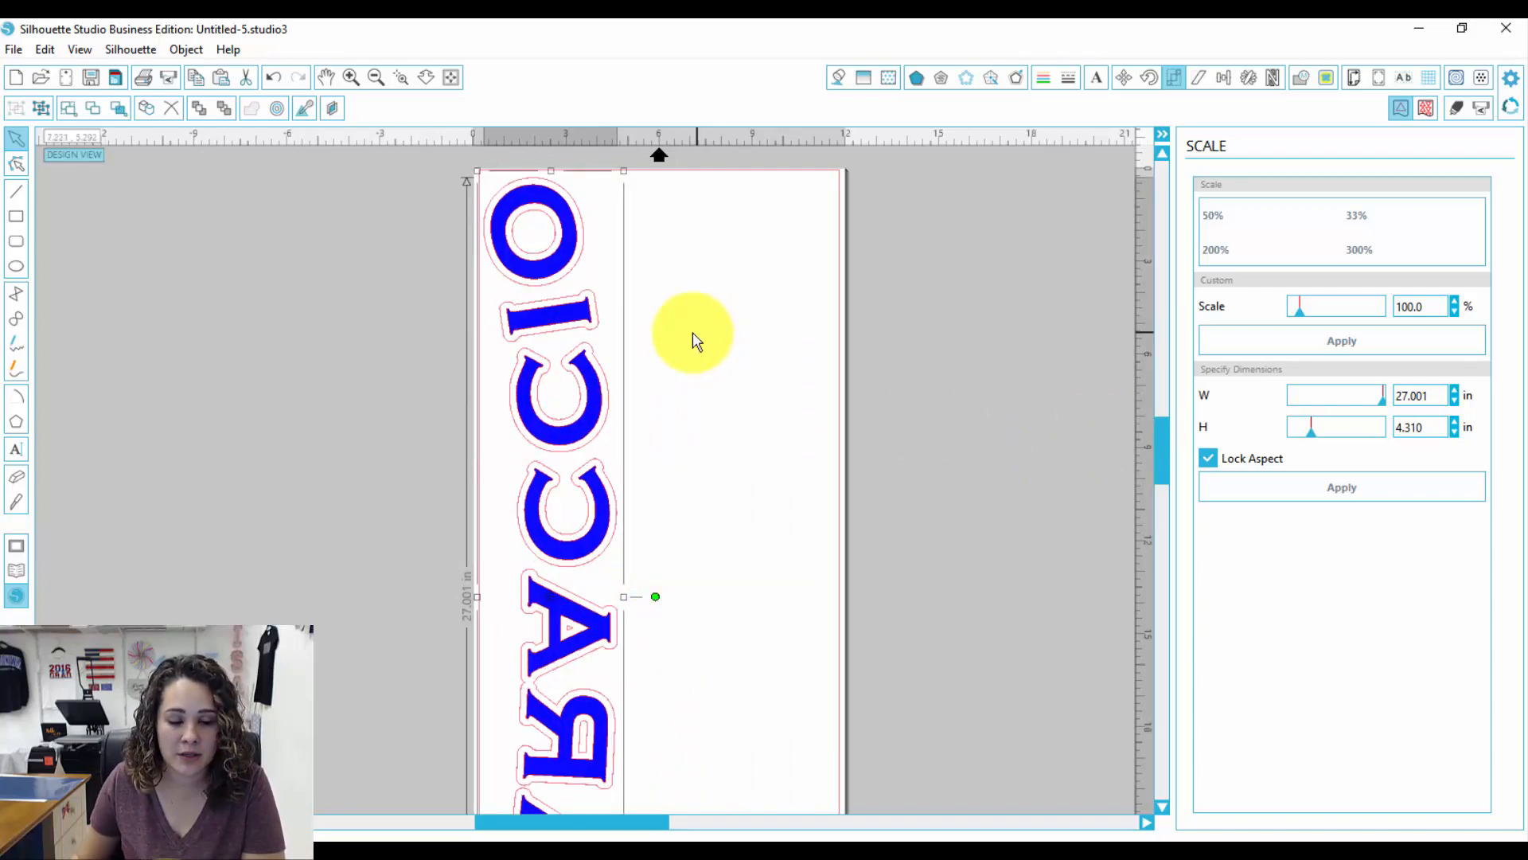
Step: Open the media layout view and set the media height to 18 in
click(1425, 109)
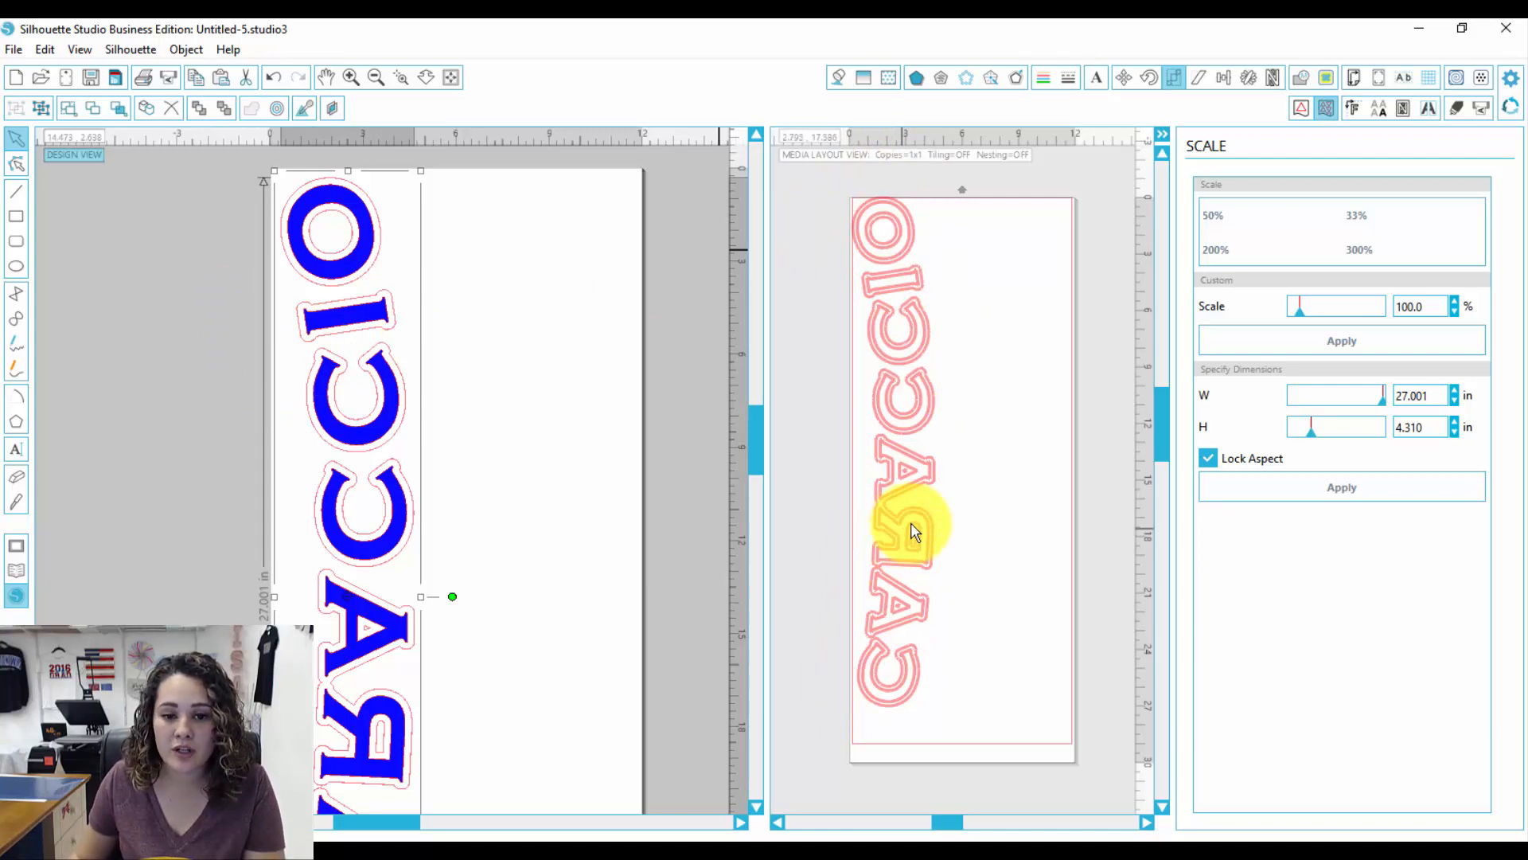
click(1353, 108)
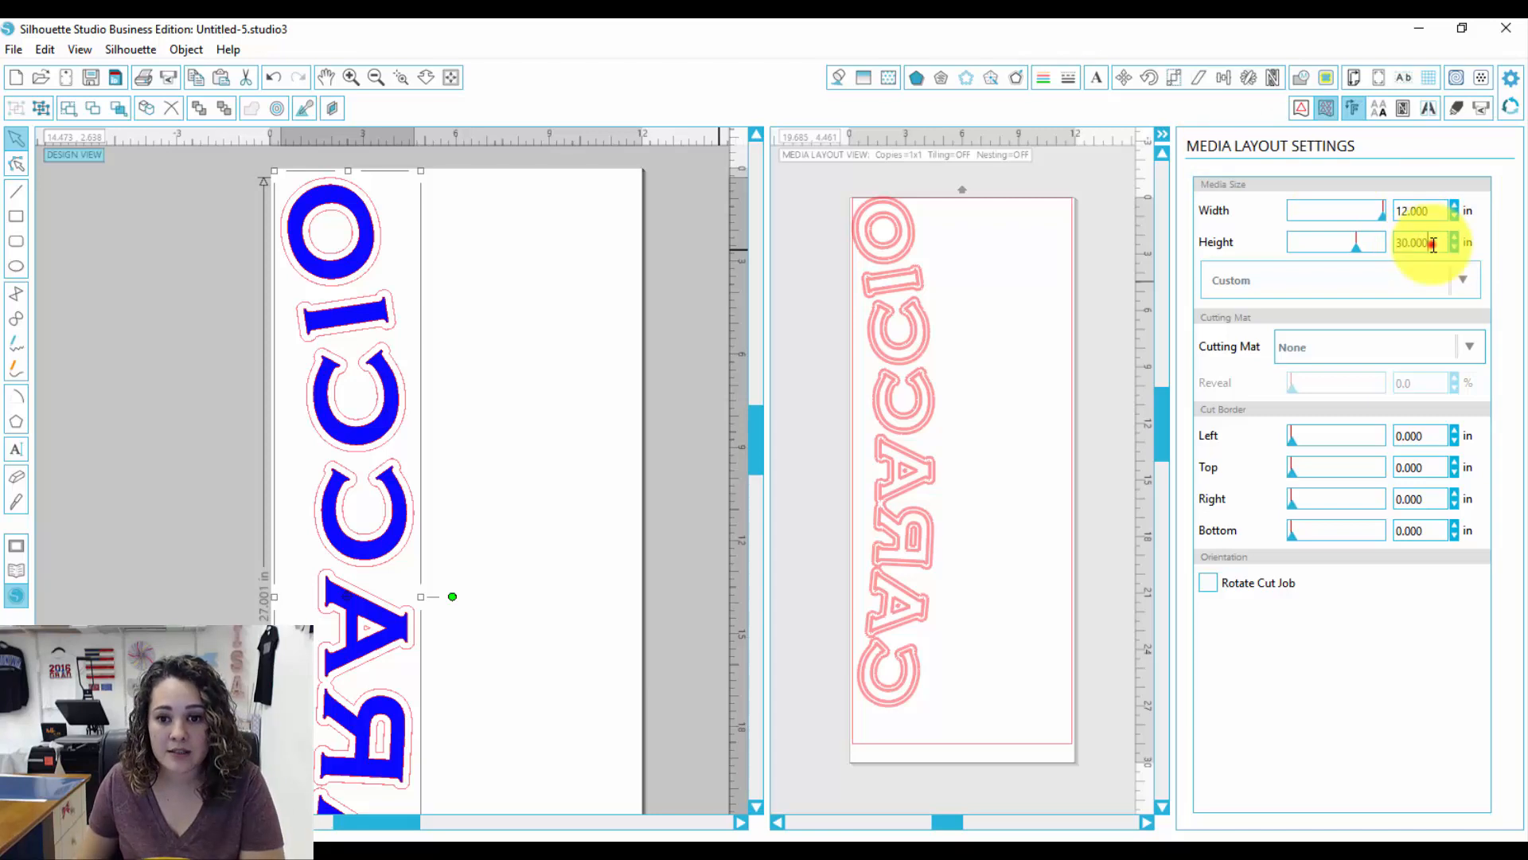
drag(1433, 245, 1398, 241)
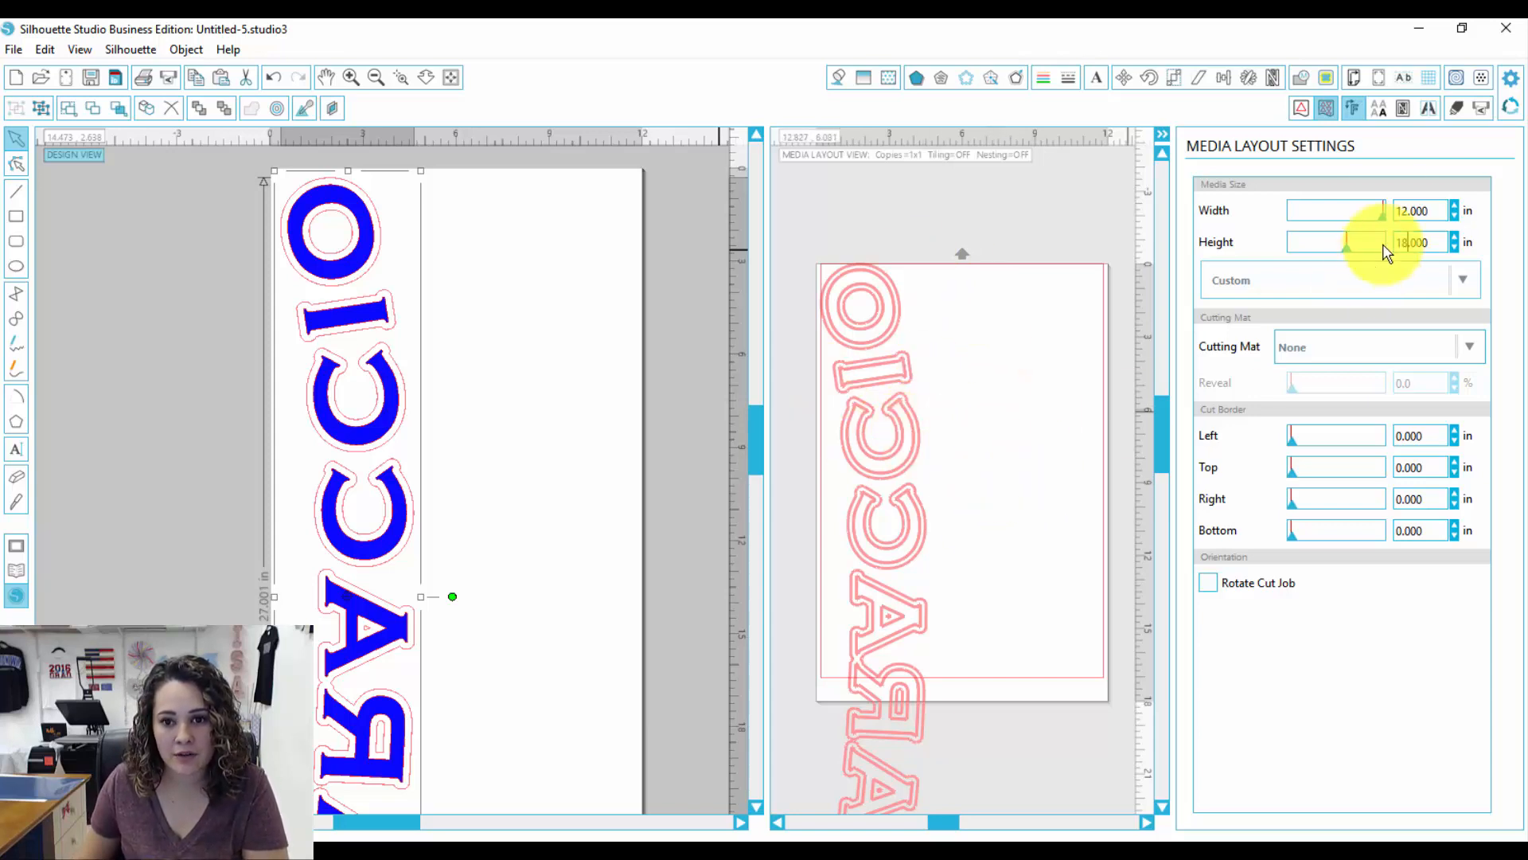
Step: Activate tiling and set the overlap margin to 1
click(1429, 109)
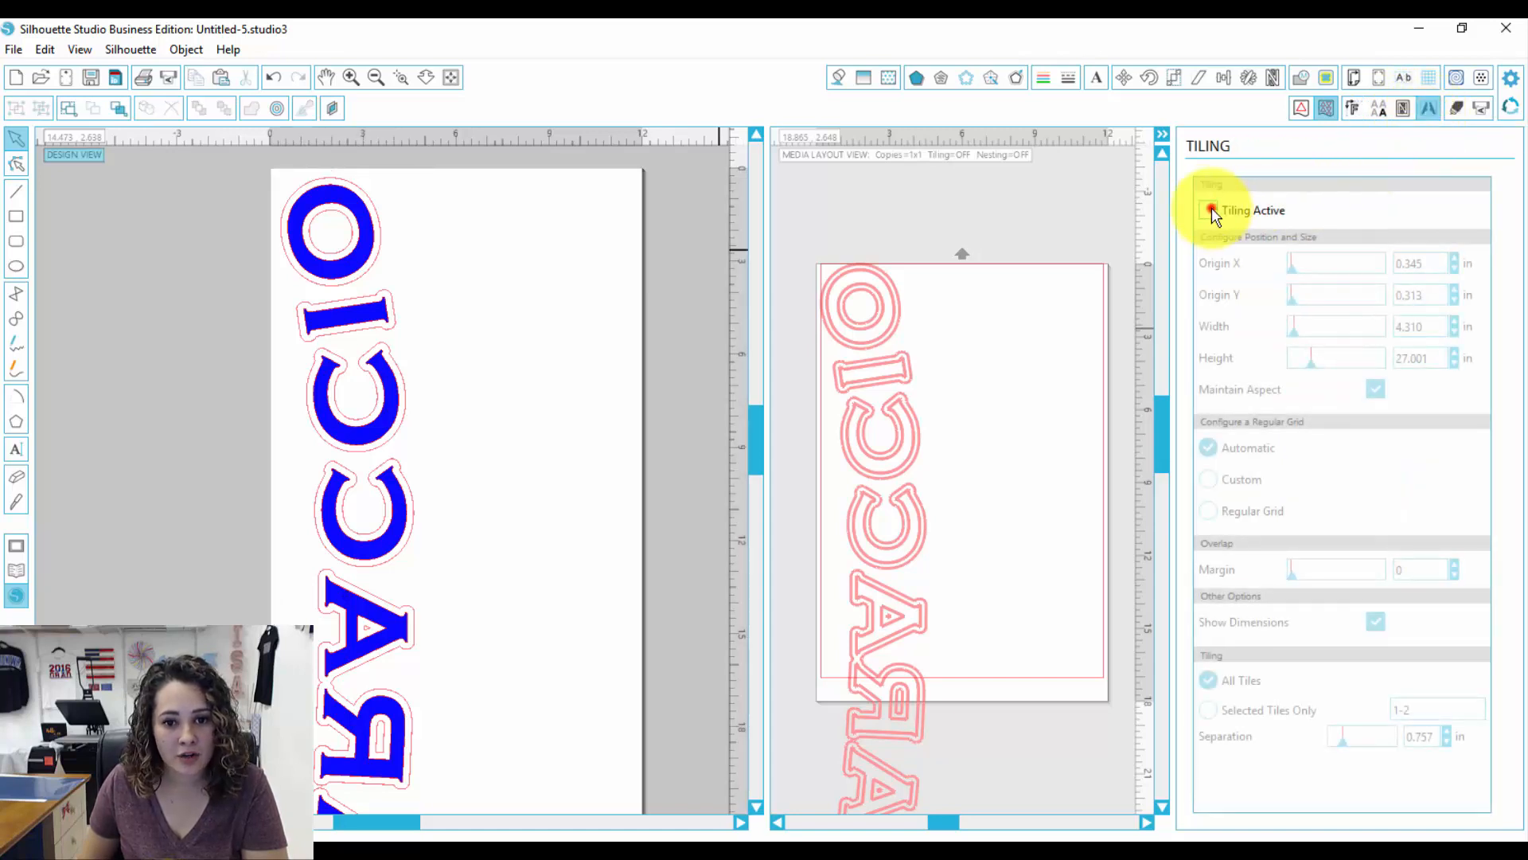
click(1211, 211)
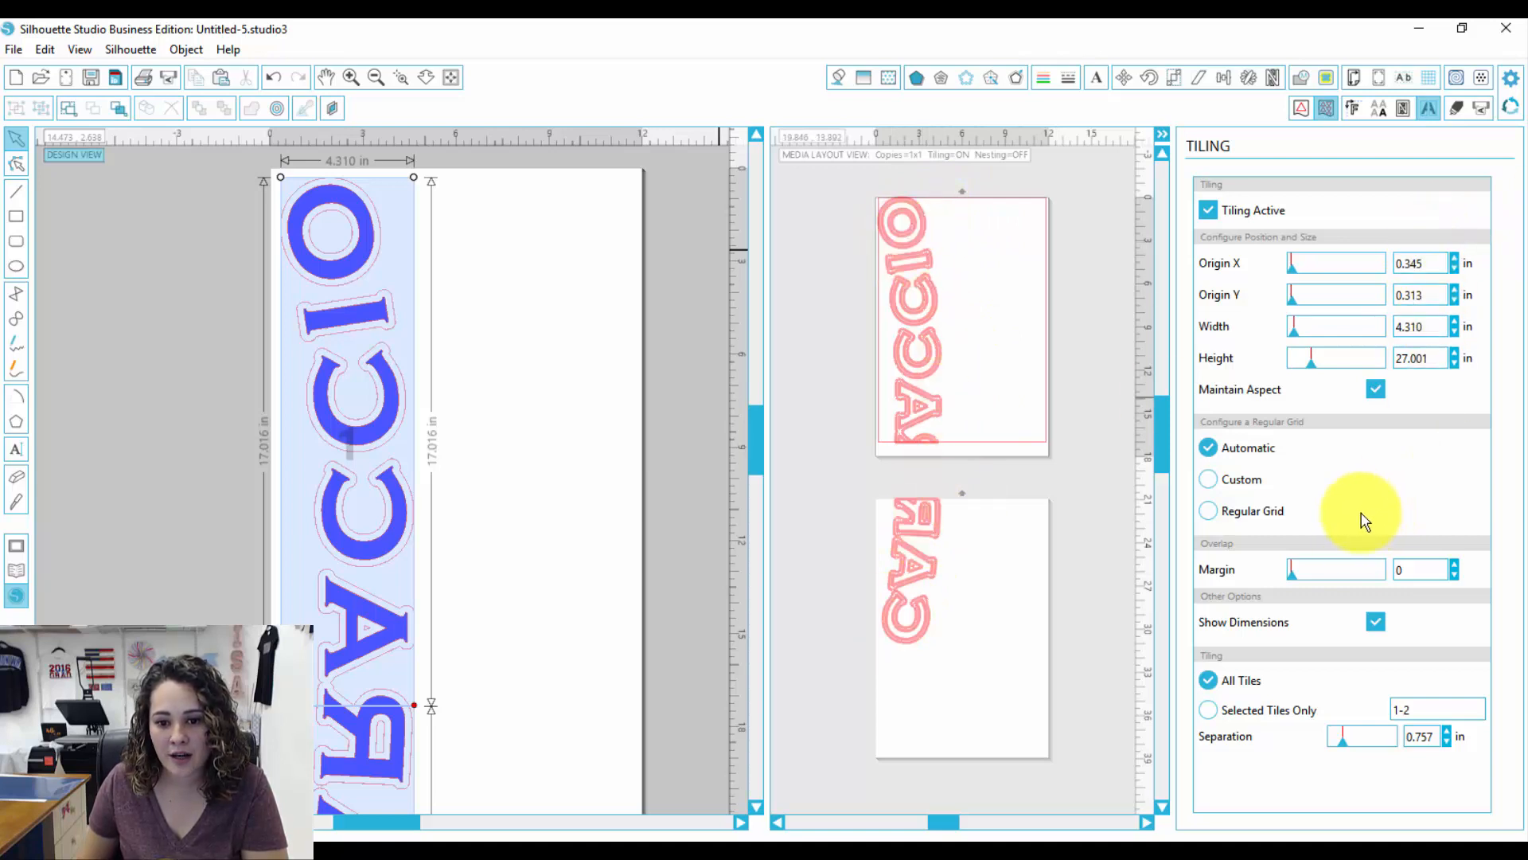
click(1454, 563)
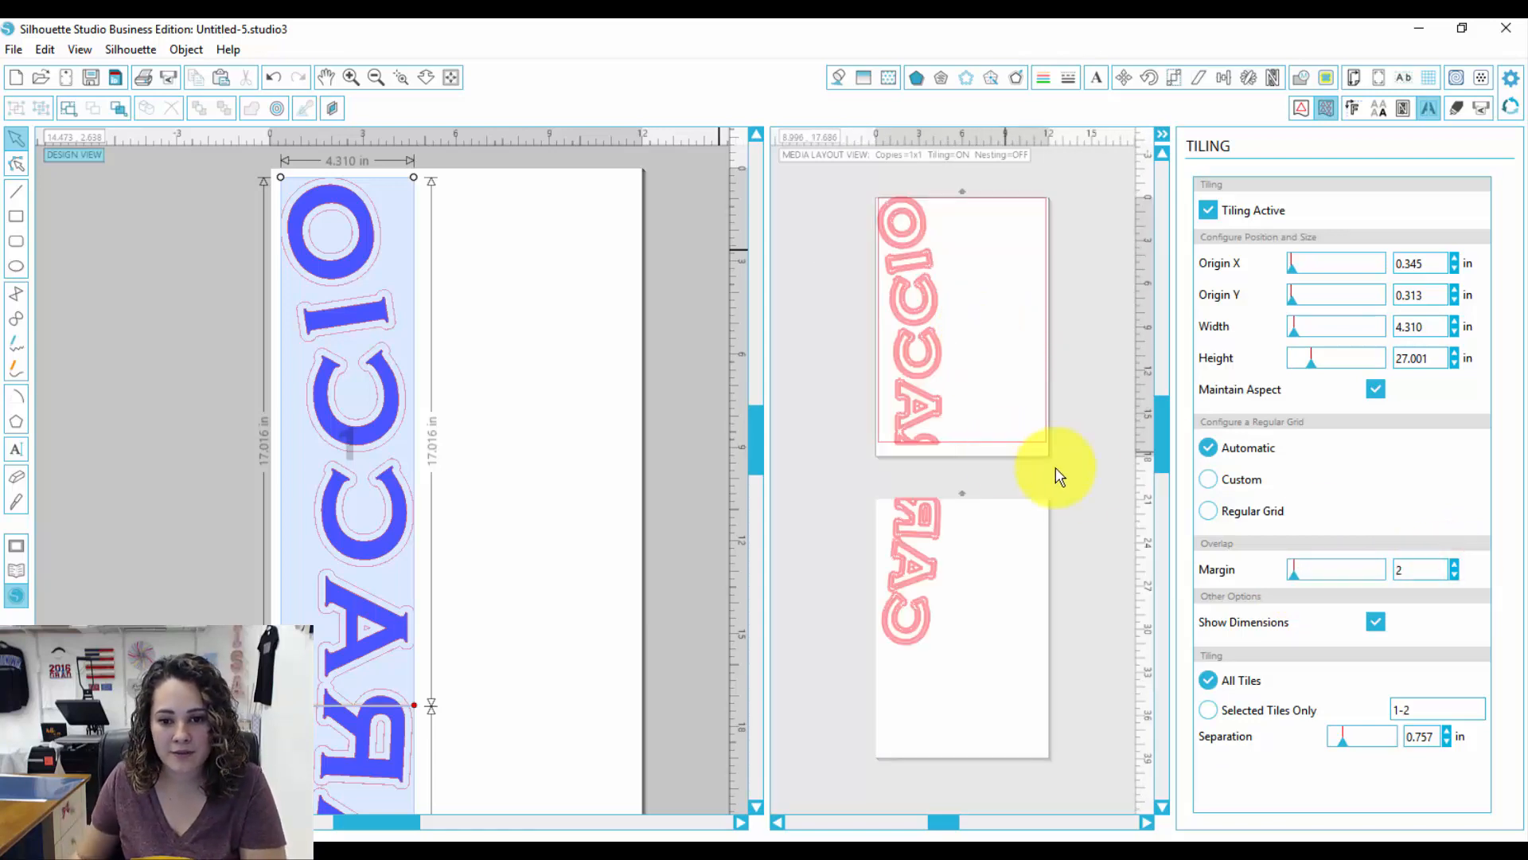
click(1455, 577)
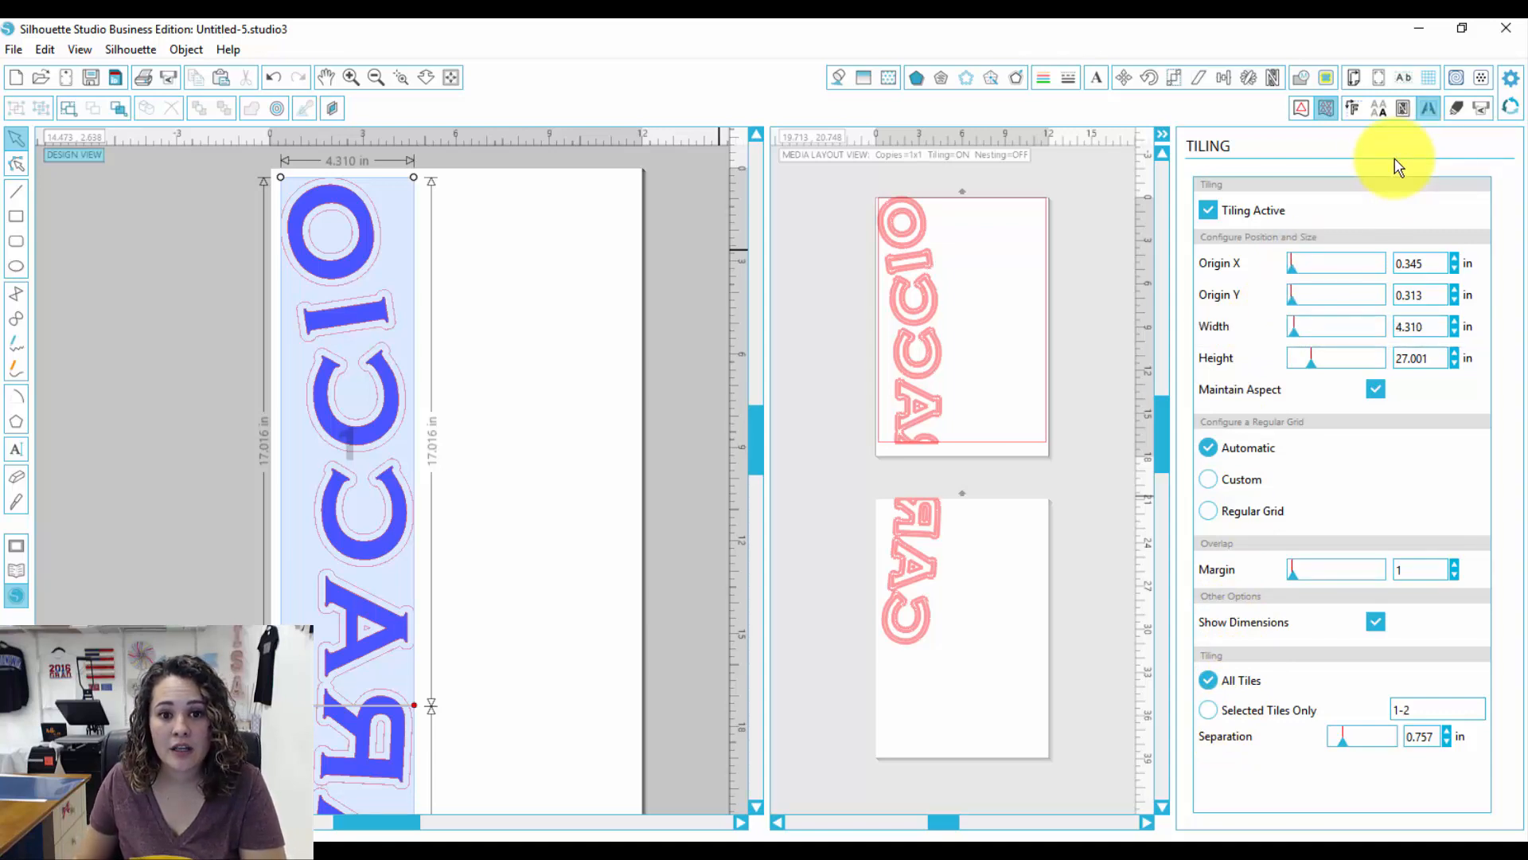
Step: Switch the cut settings to Advanced mode by fill color and assign a tool to both layers
click(1457, 114)
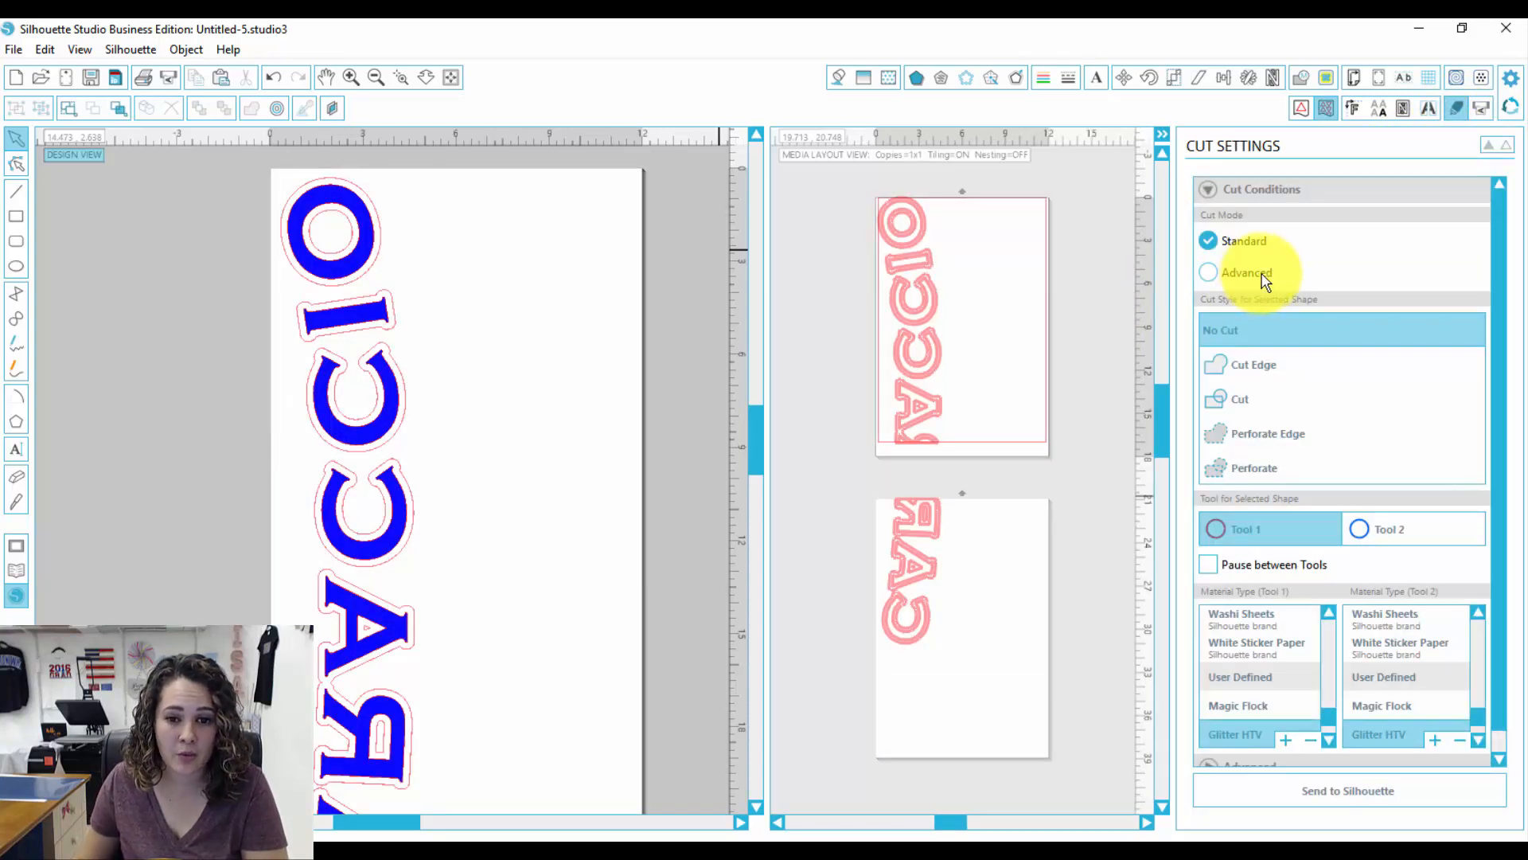
click(1262, 273)
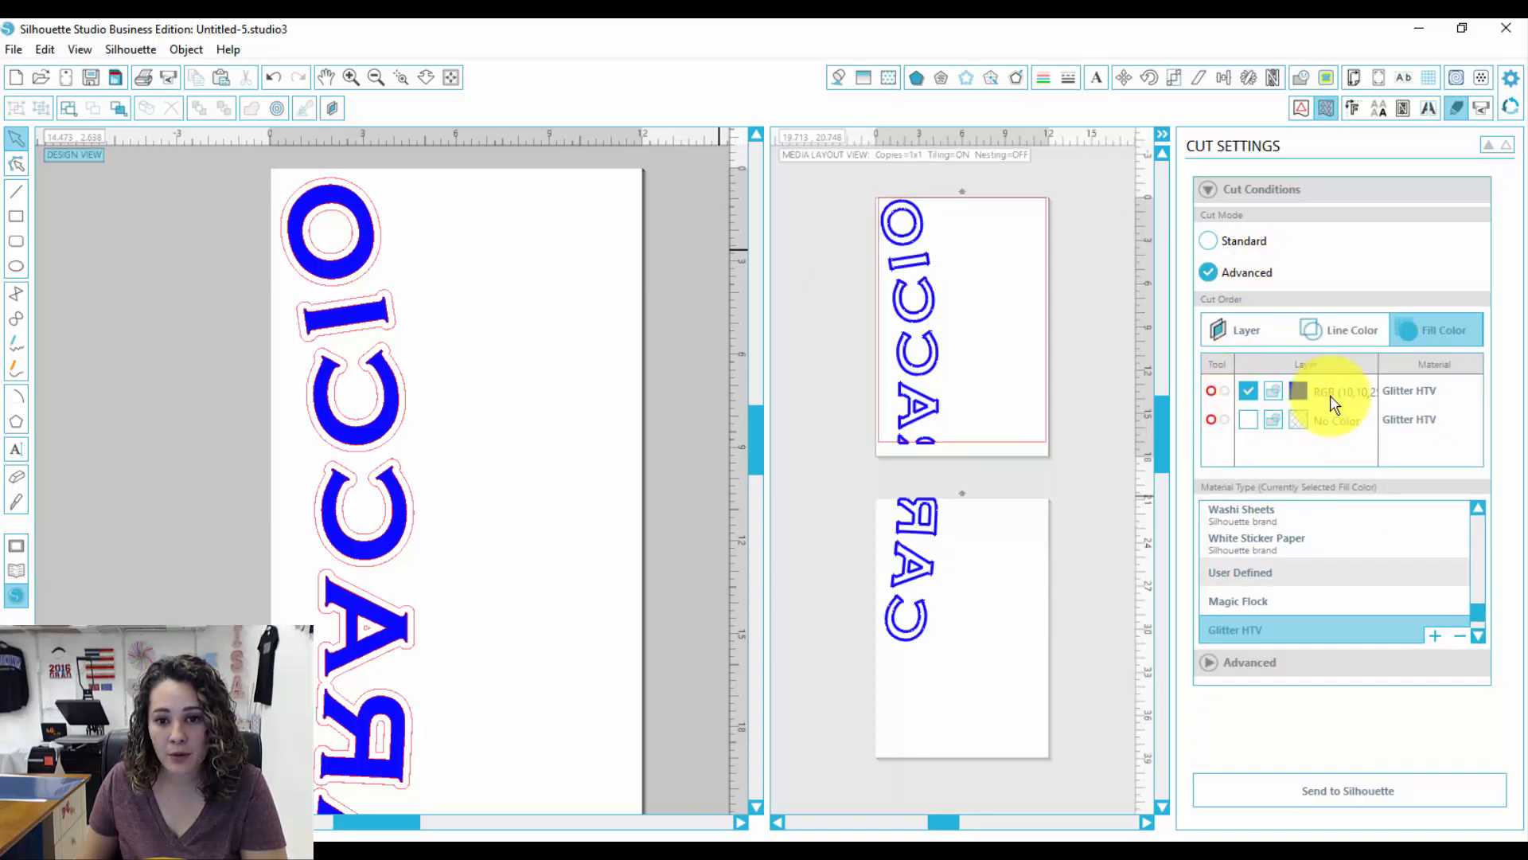
click(1227, 391)
click(1226, 418)
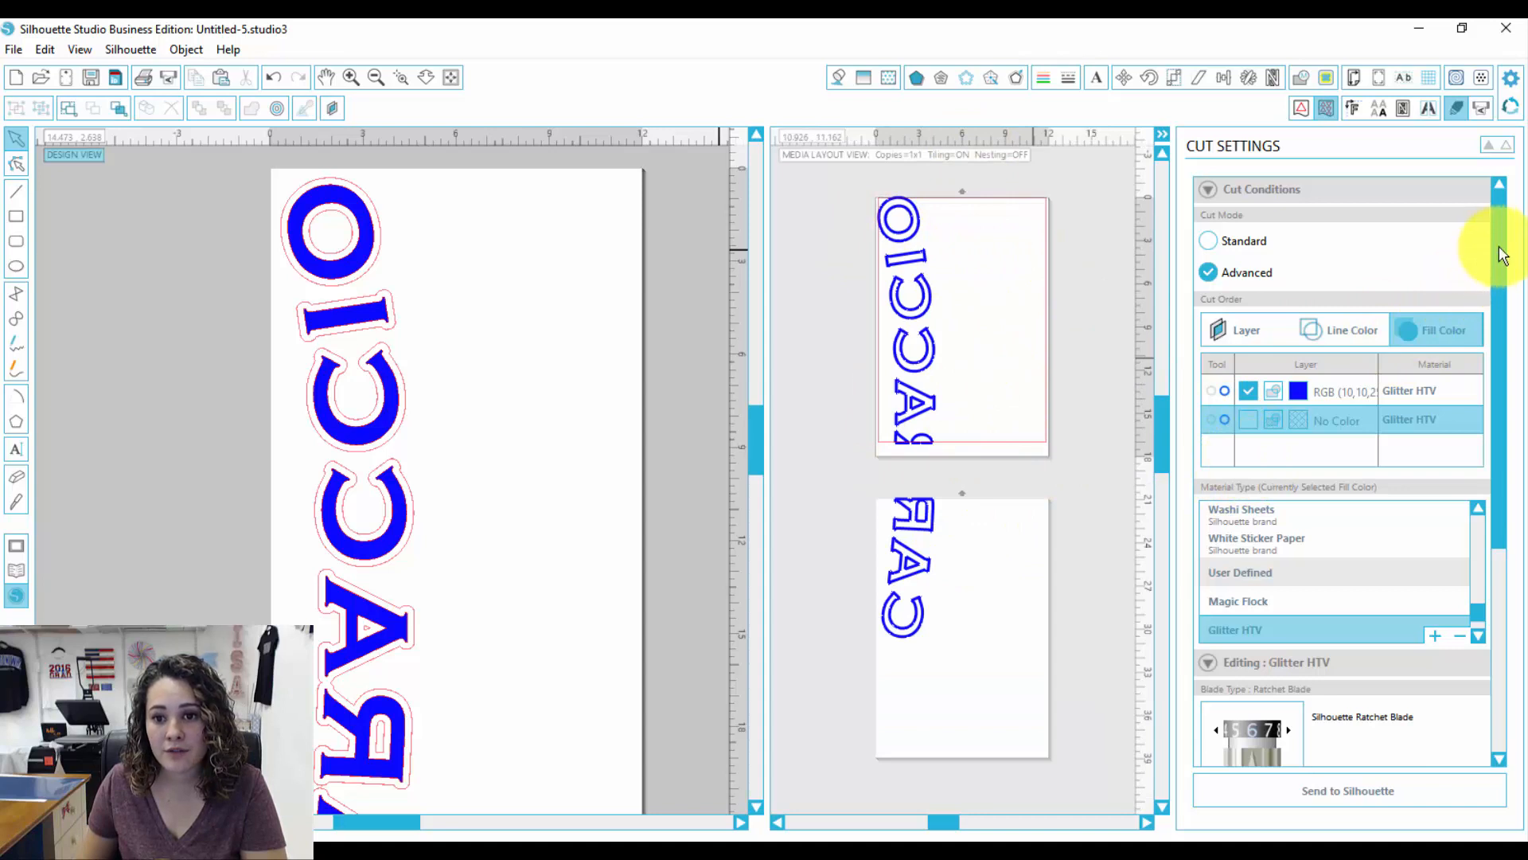
Step: Review the cut layer list, material settings and tiling options
scroll(1502, 255, down, 2)
scroll(1501, 255, up, 2)
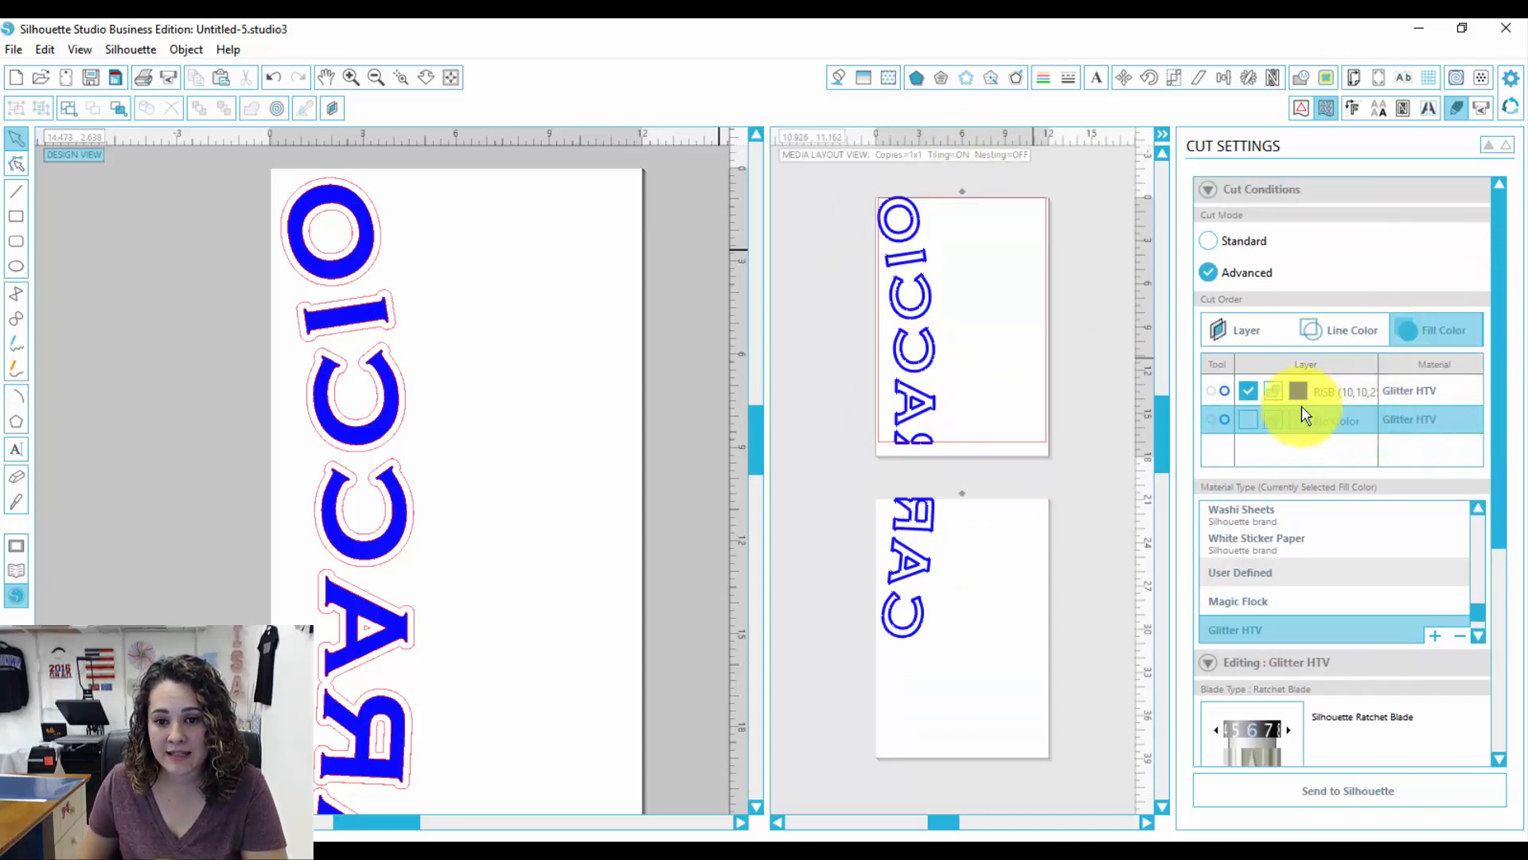
click(1247, 421)
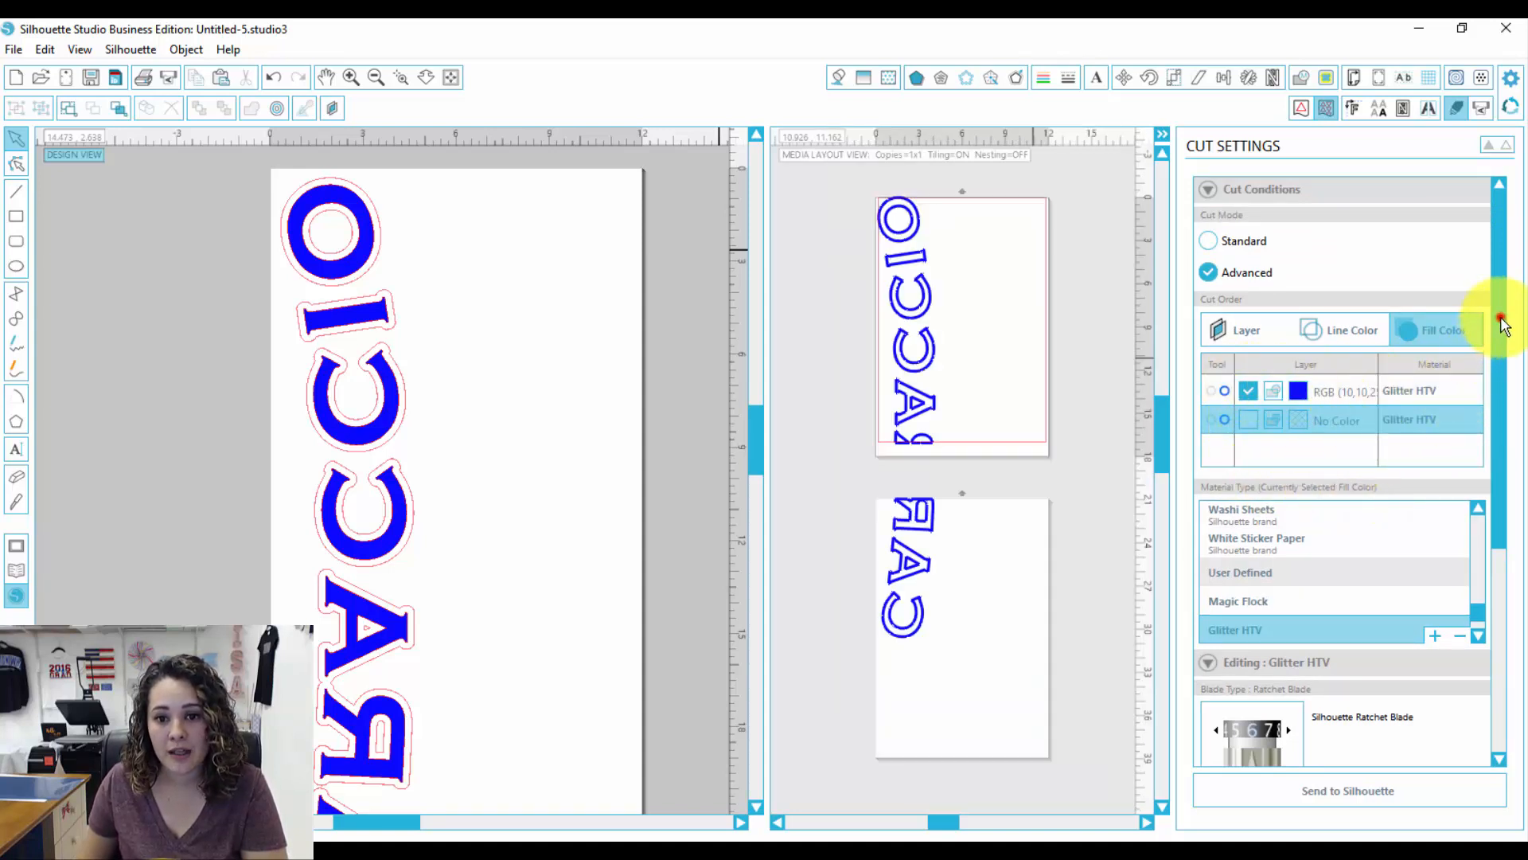
scroll(1501, 324, down, 1)
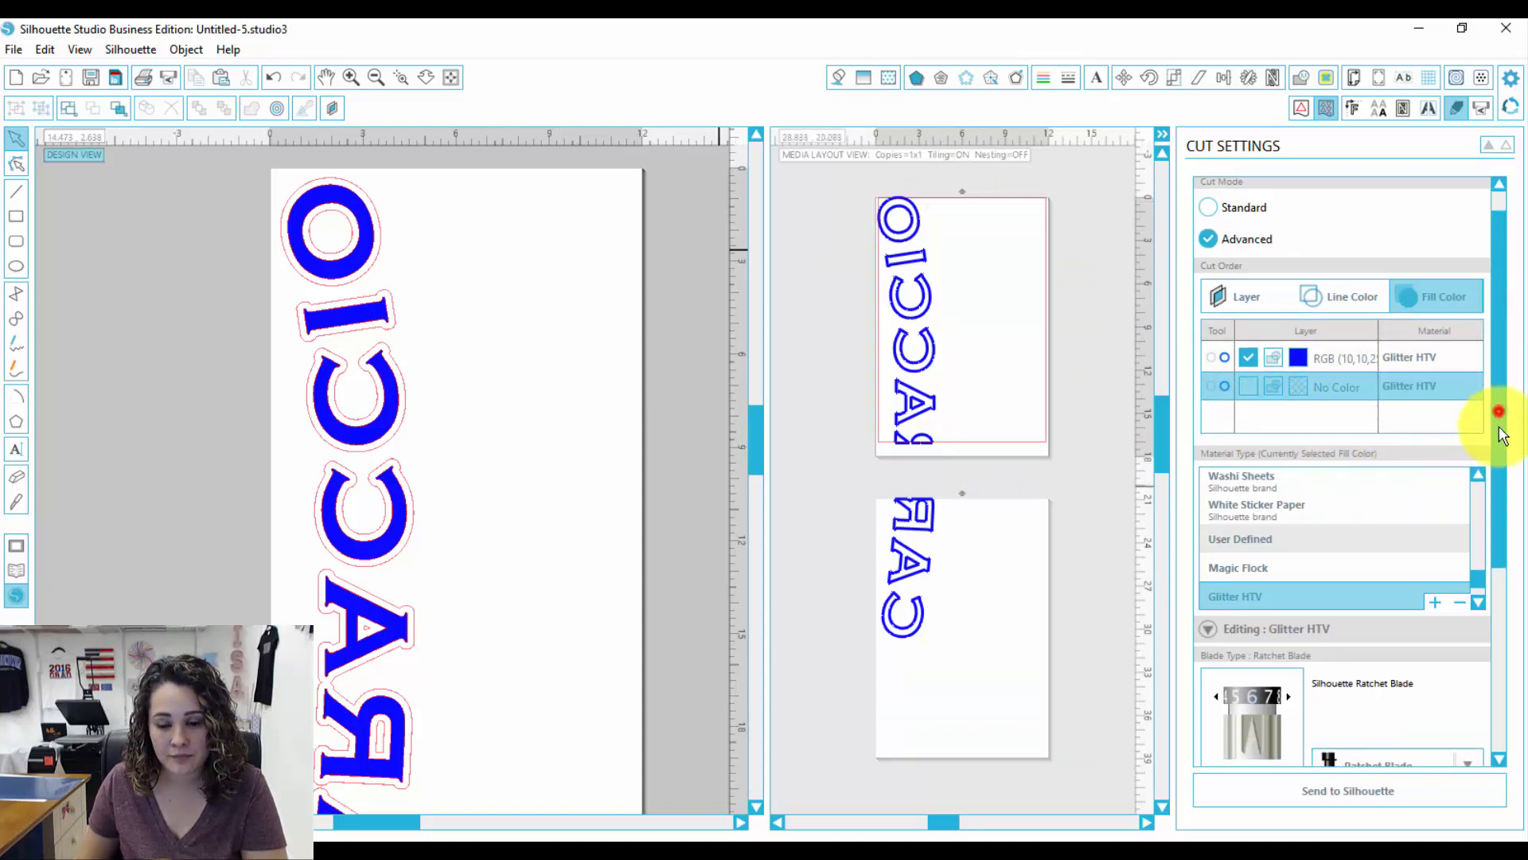
drag(1491, 416, 1488, 628)
click(1429, 108)
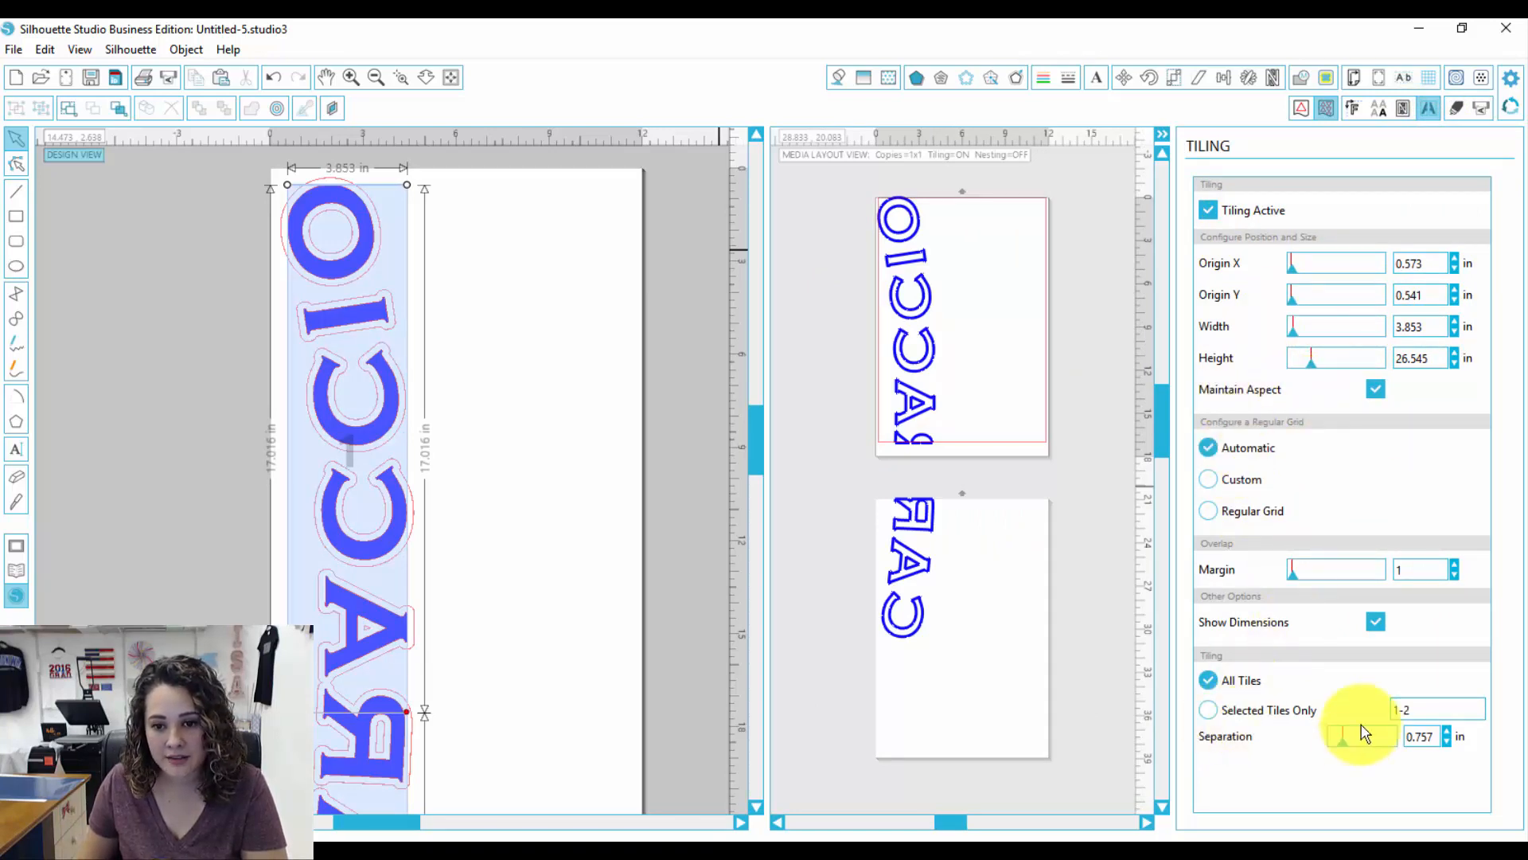
Step: Choose Glitter HTV as the material and review its ratchet blade speed and thickness
click(1457, 107)
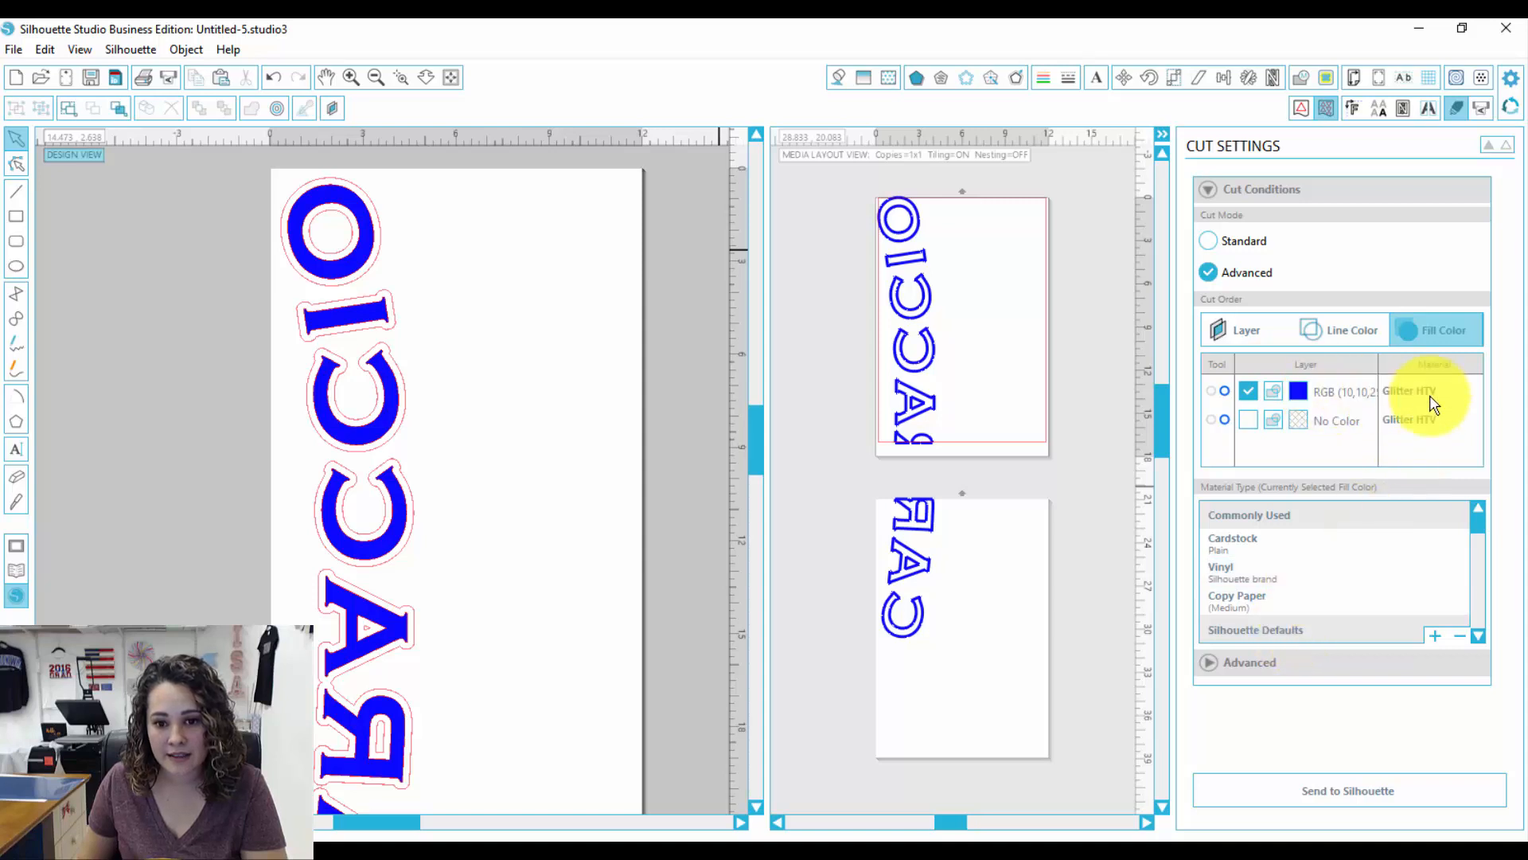
drag(1479, 534, 1480, 639)
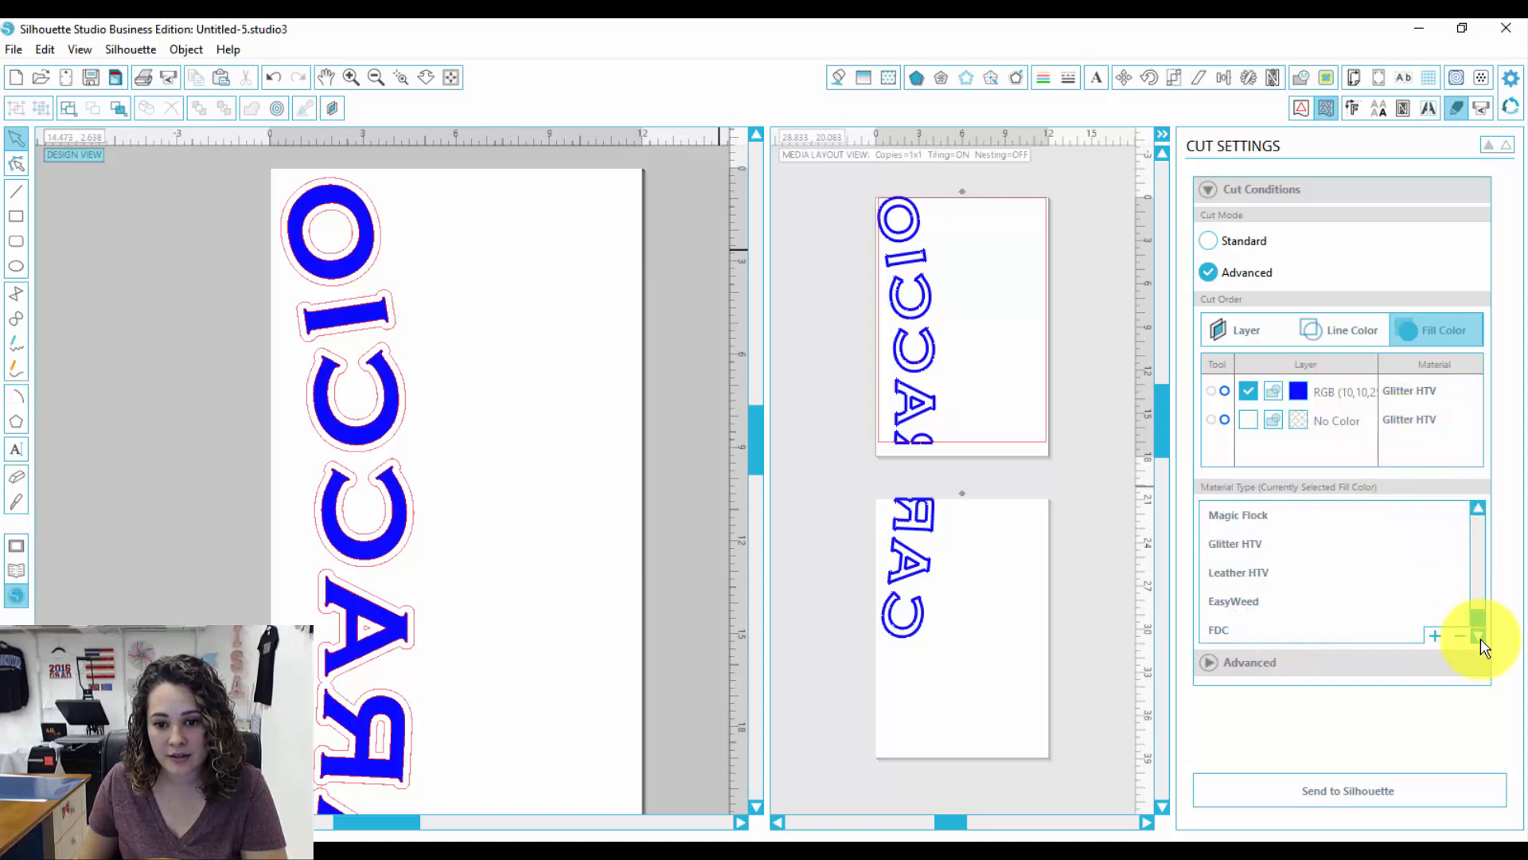
click(1291, 544)
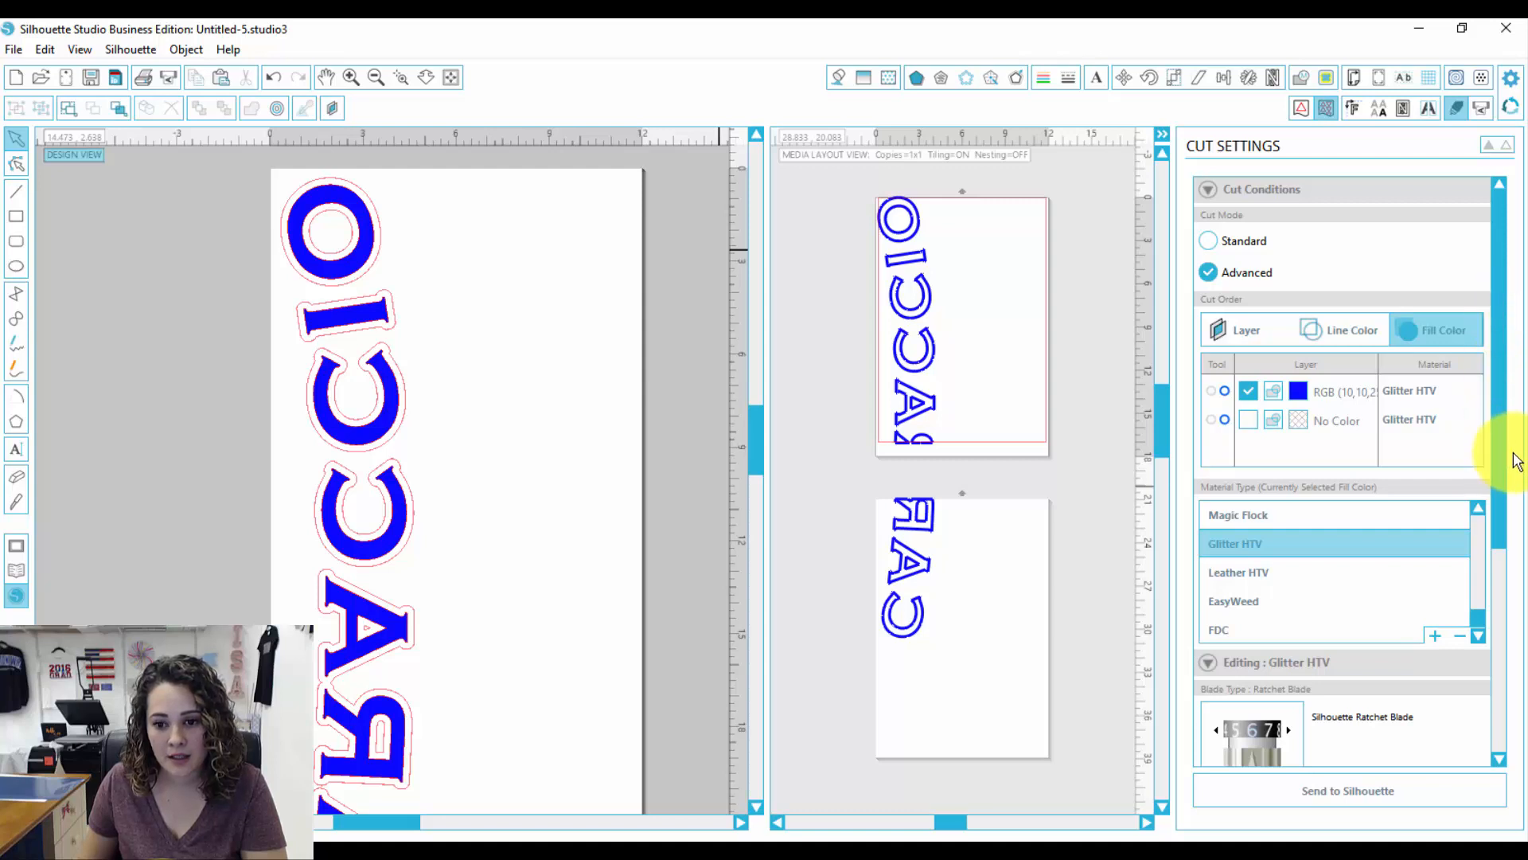
drag(1502, 451, 1510, 702)
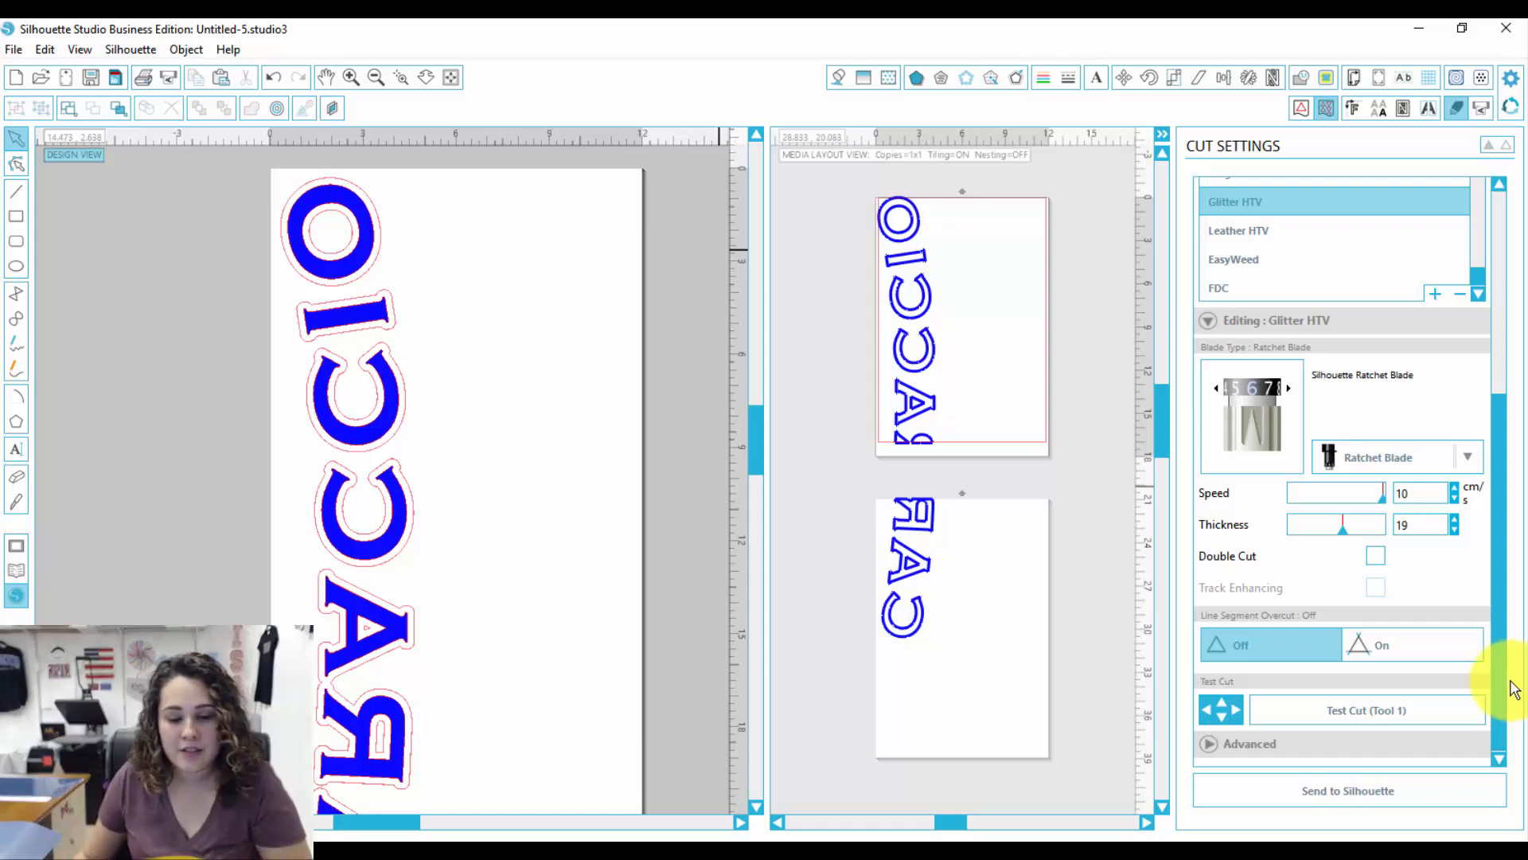
Step: Send the tiled job to the Silhouette and resume cutting
click(1337, 788)
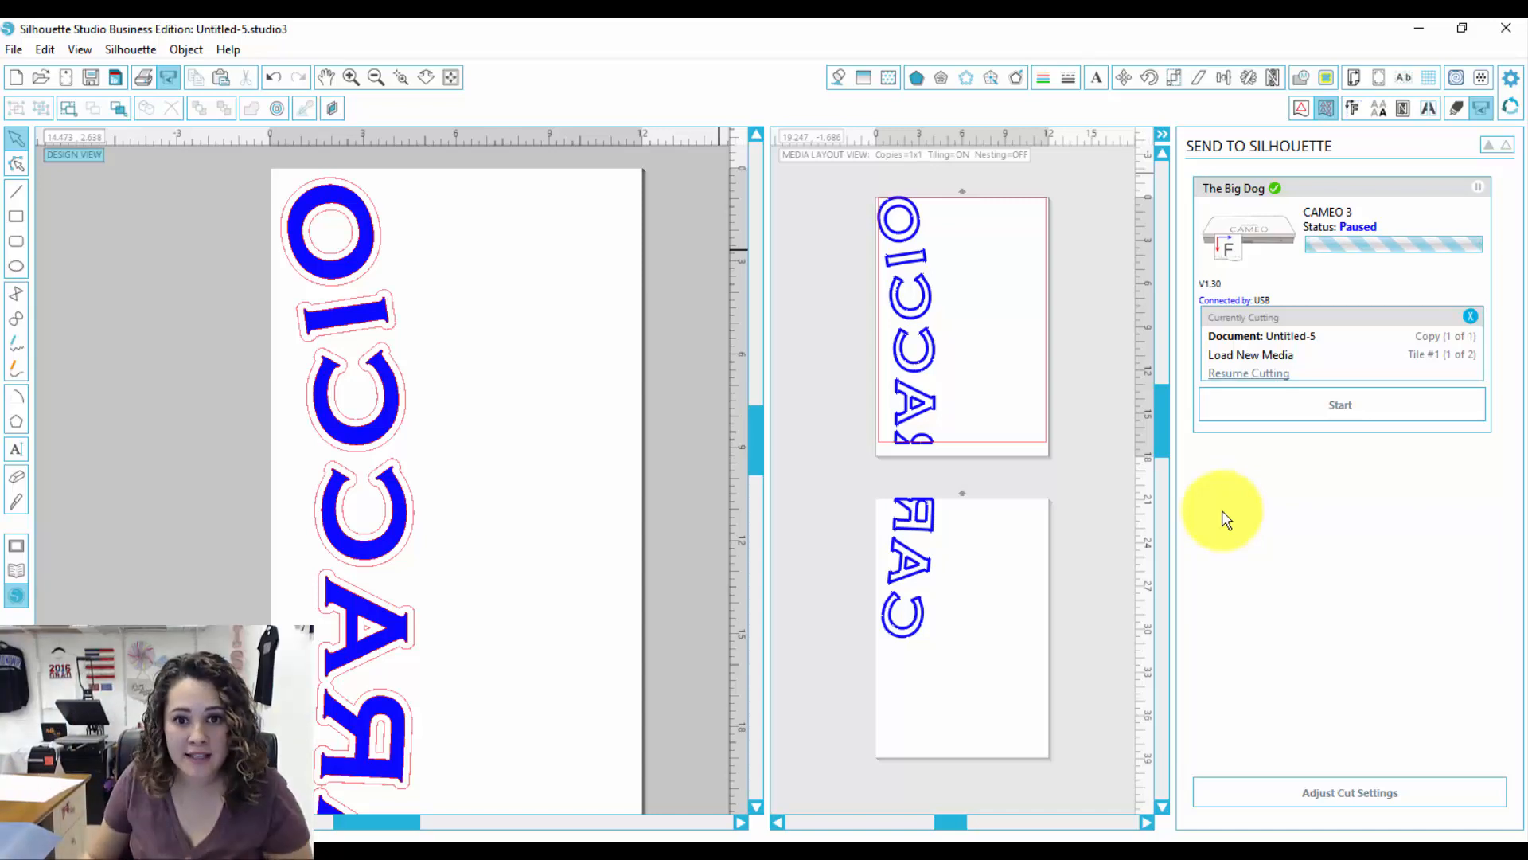
click(1270, 374)
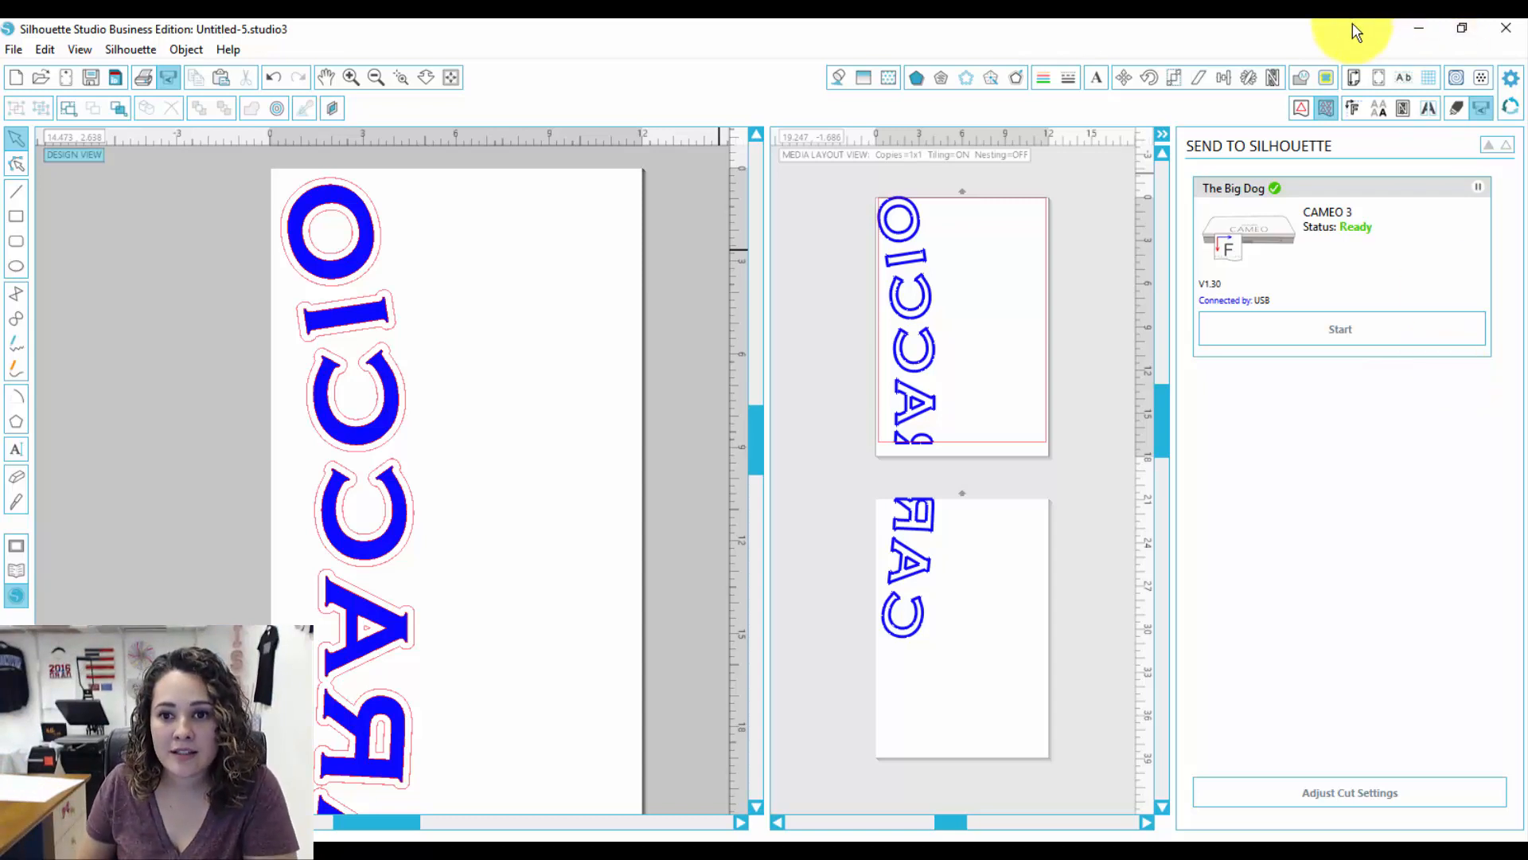
Step: Set the cut to use only the outline layer instead of the blue fill layer
click(1456, 109)
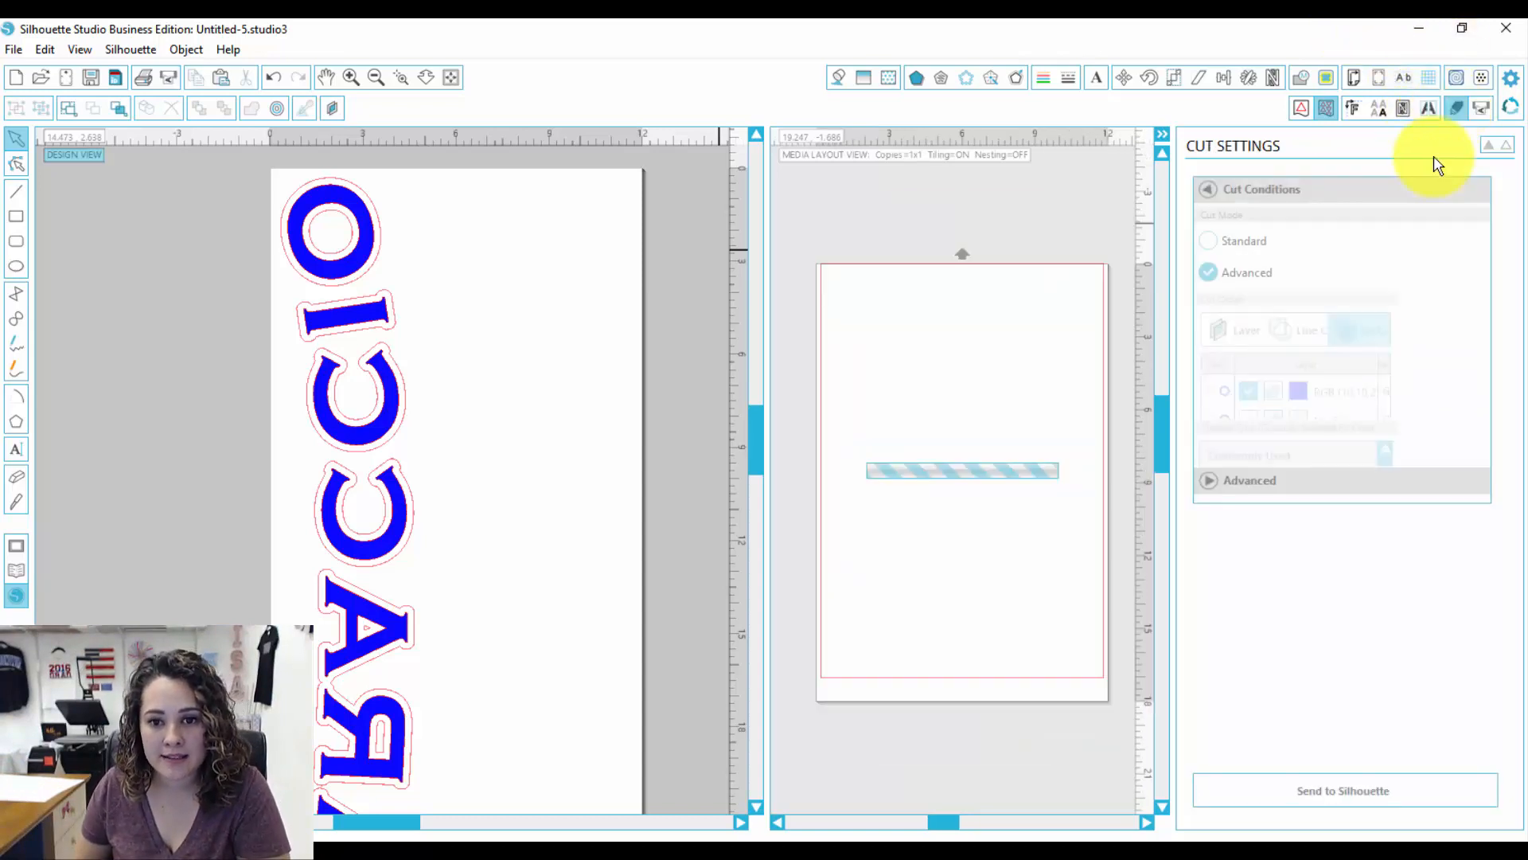
click(1249, 394)
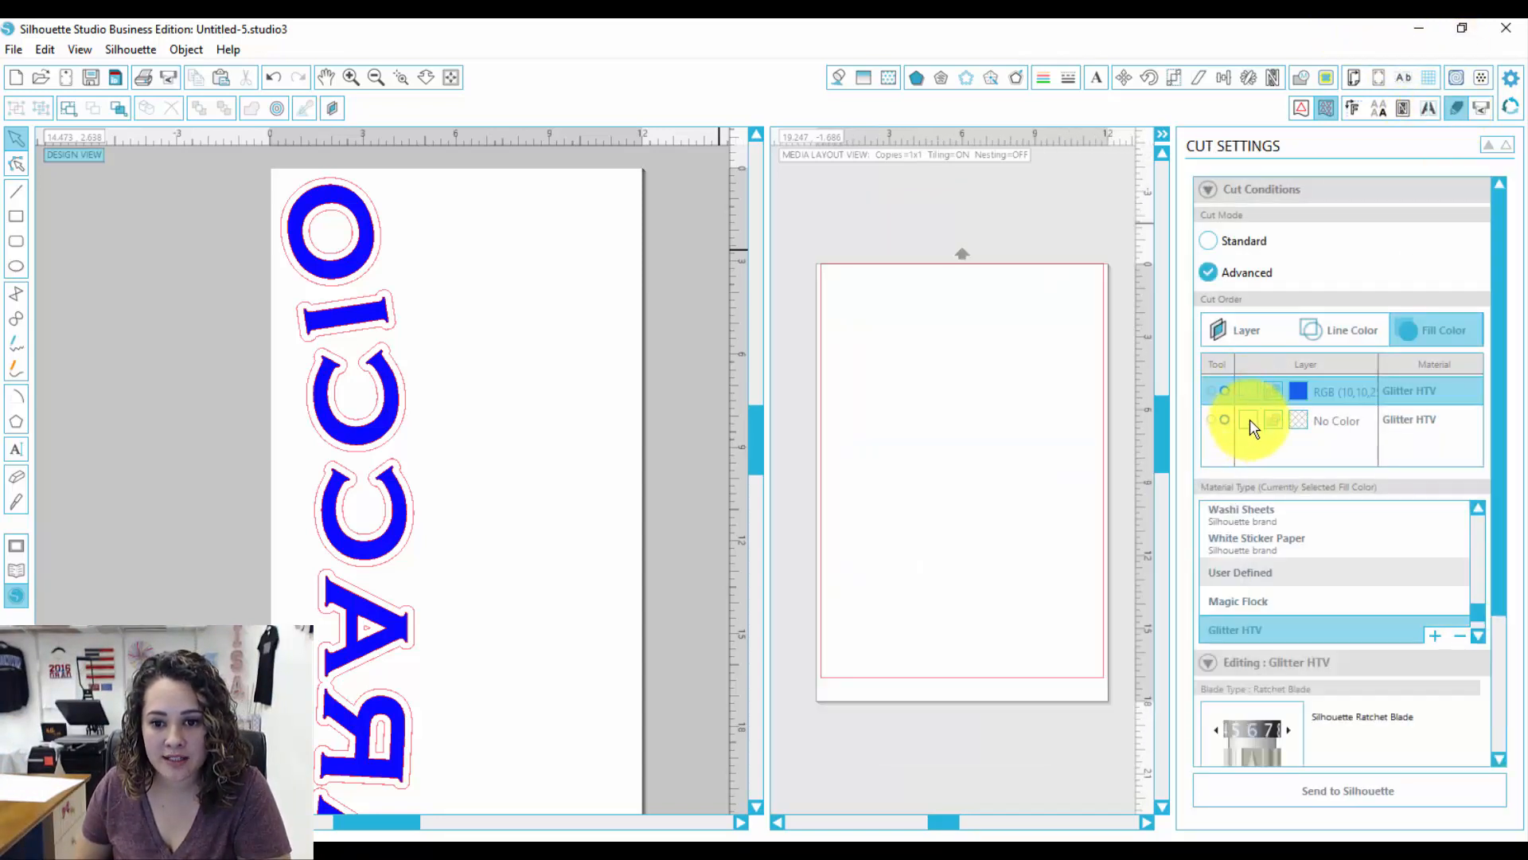
click(1249, 420)
drag(1501, 376, 1511, 521)
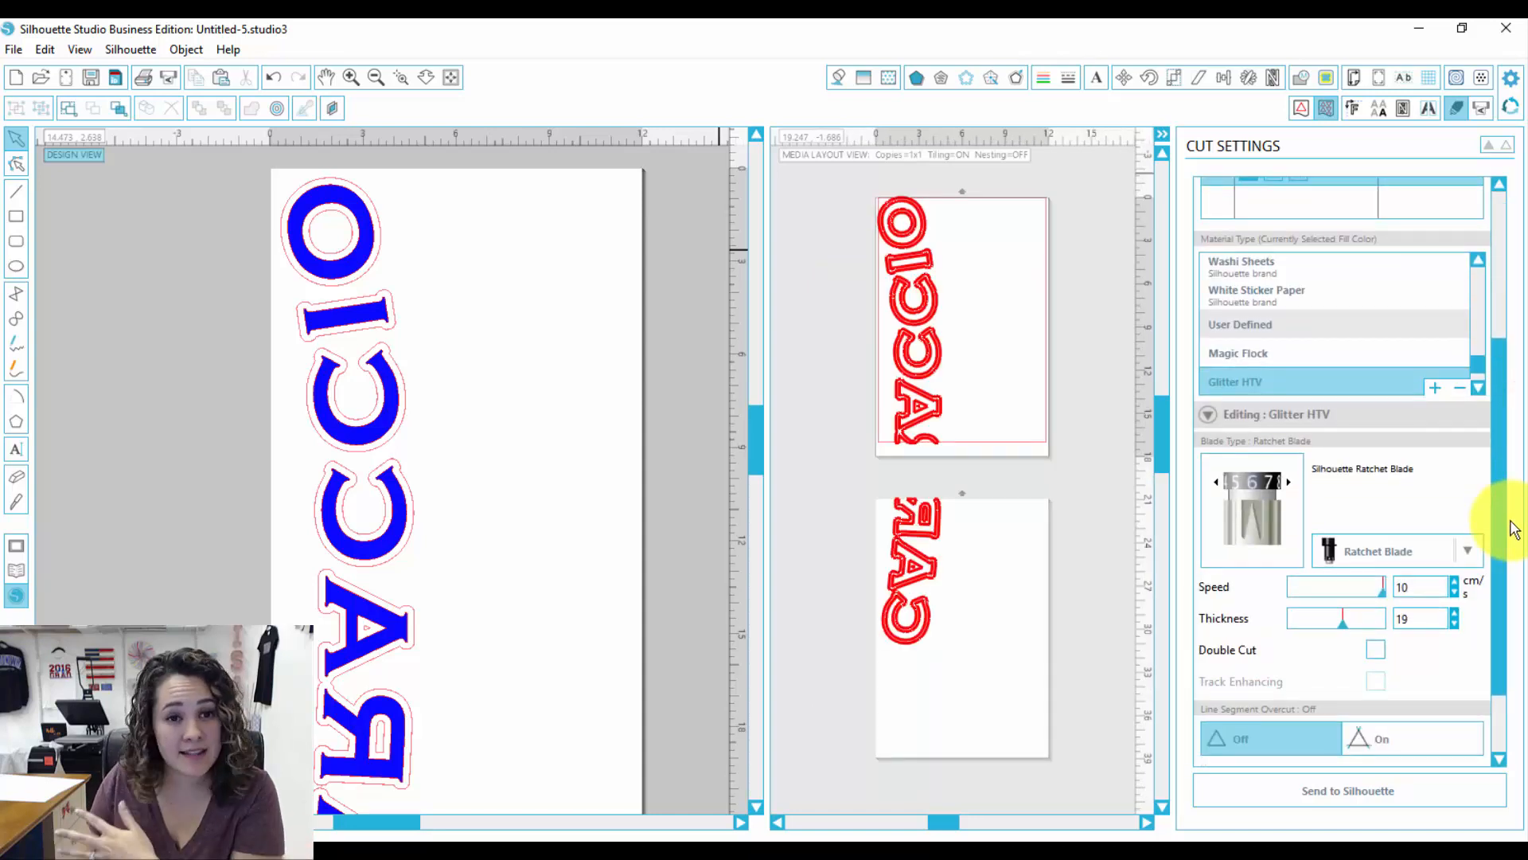